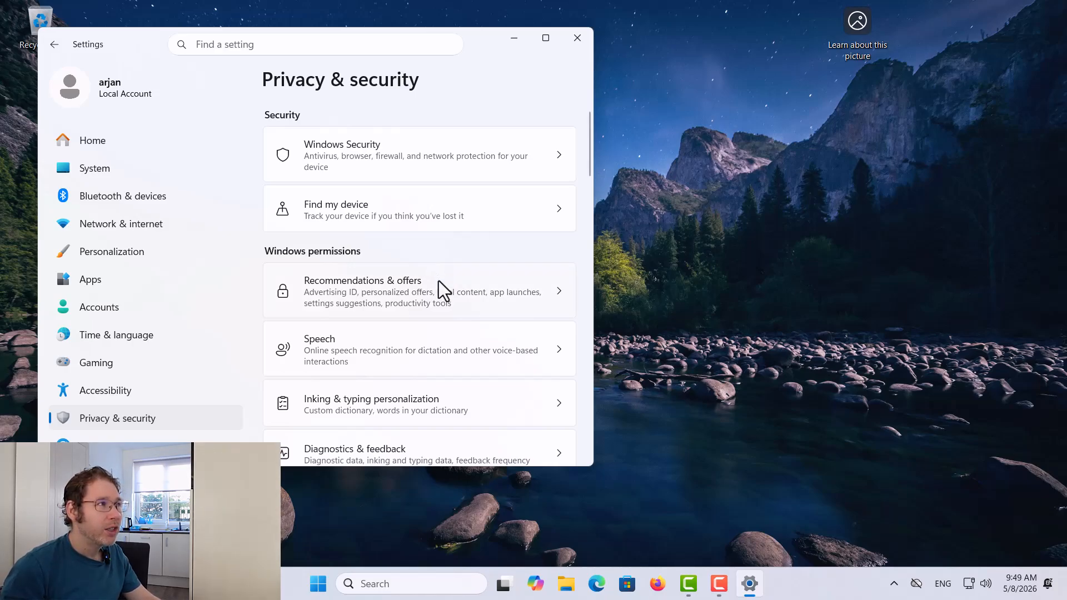
On the Recommendations & offers page, switch Improve Start and search results and Recommendations and offers in Settings to Off
left_click(476, 293)
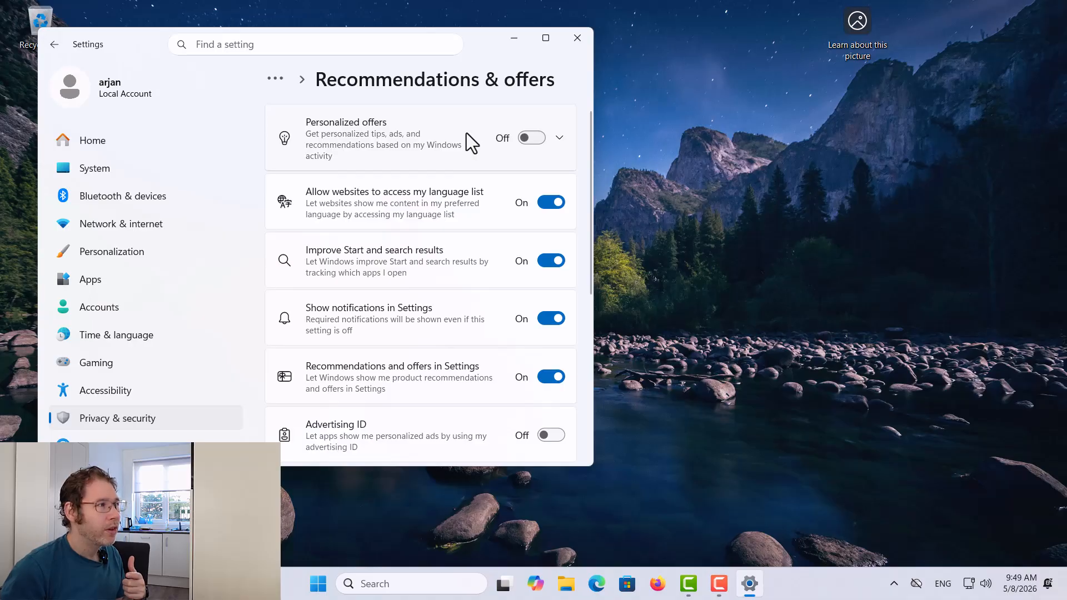
scroll(441, 154, "down", 5)
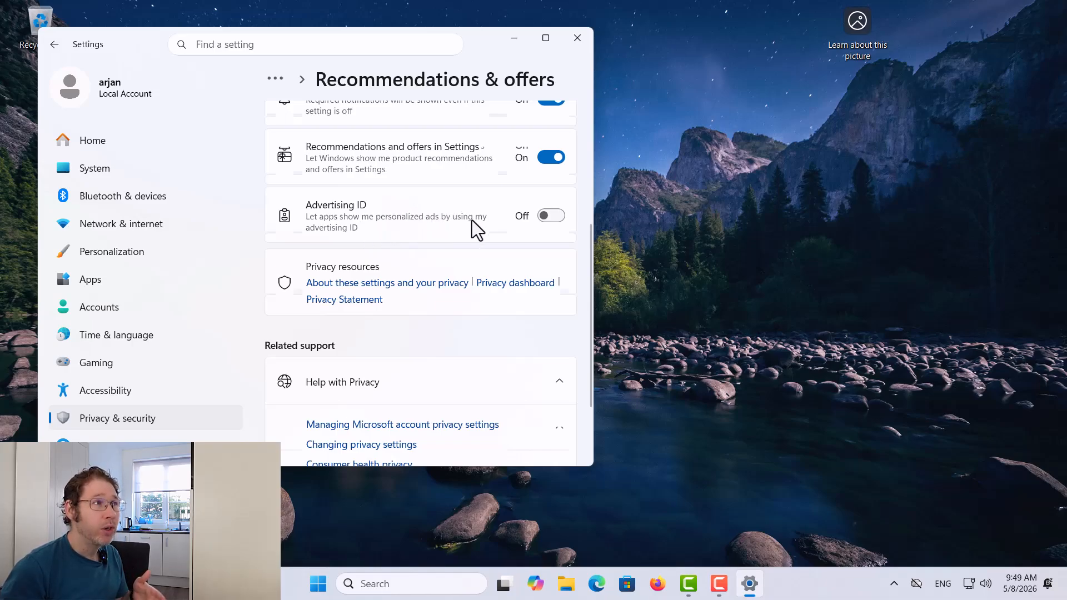
scroll(492, 219, "up", 4)
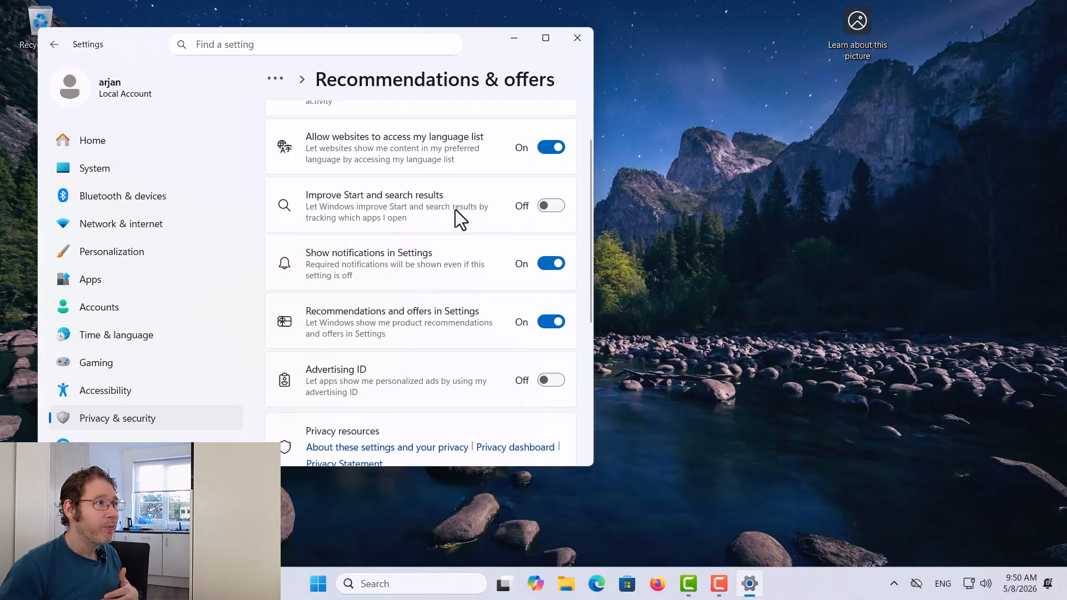
scroll(444, 195, "up", 1)
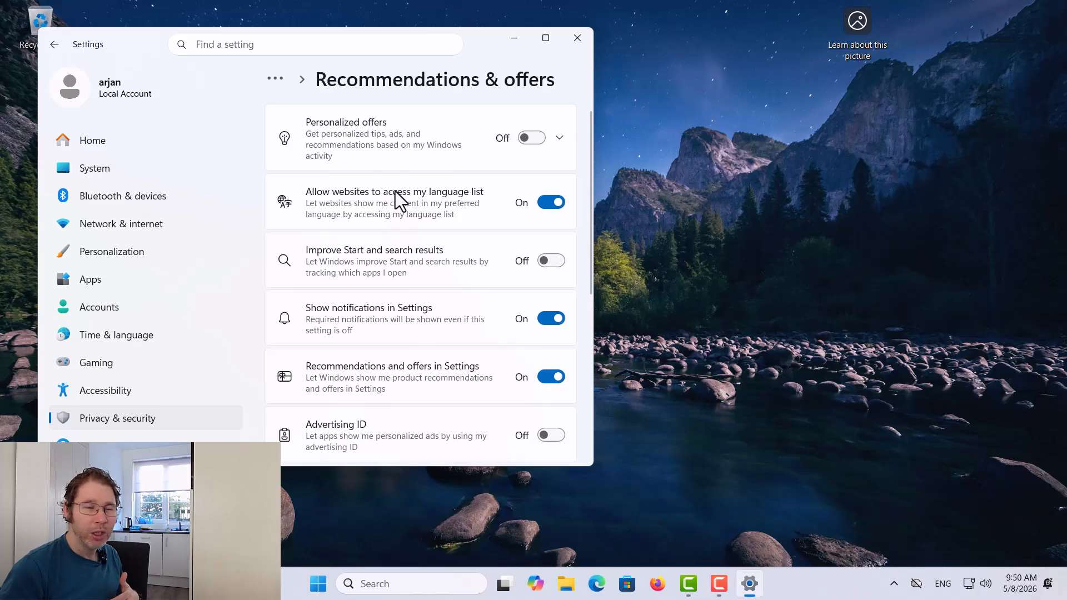
scroll(398, 190, "down", 2)
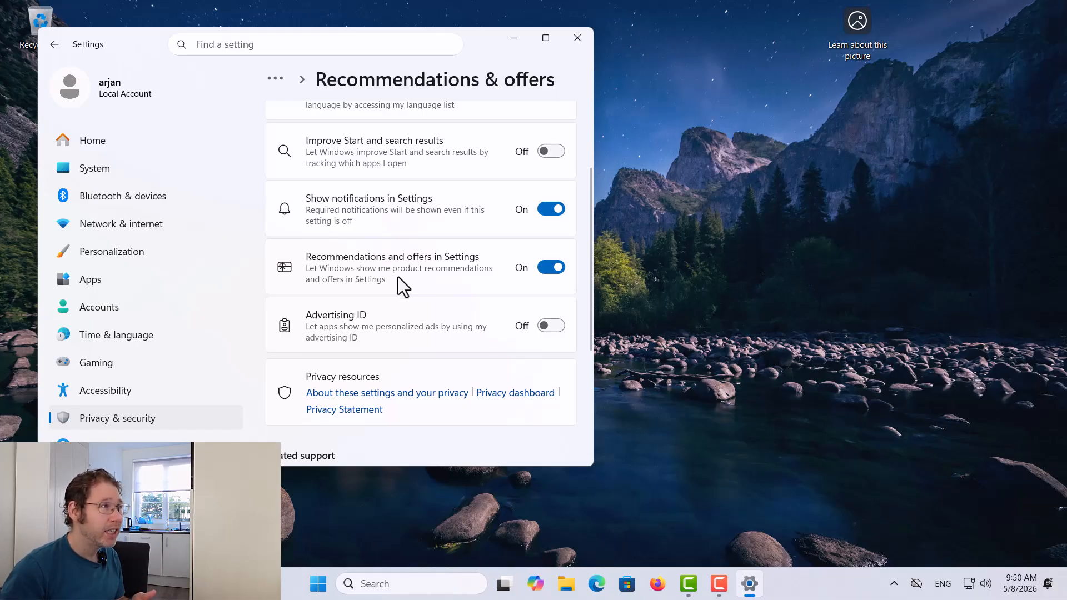
left_click(550, 267)
scroll(427, 261, "down", 3)
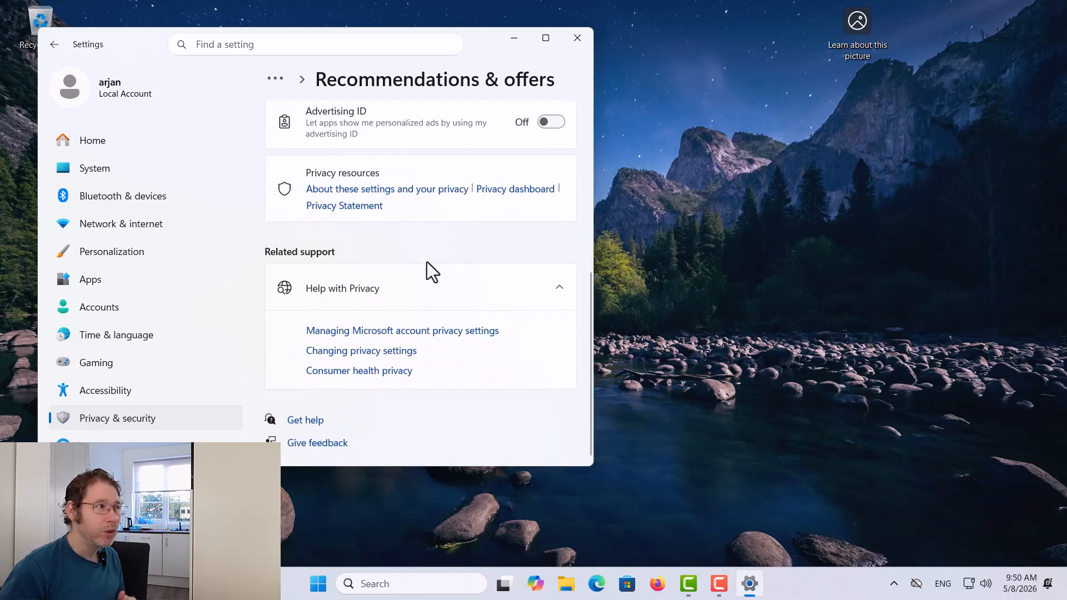
scroll(430, 258, "up", 5)
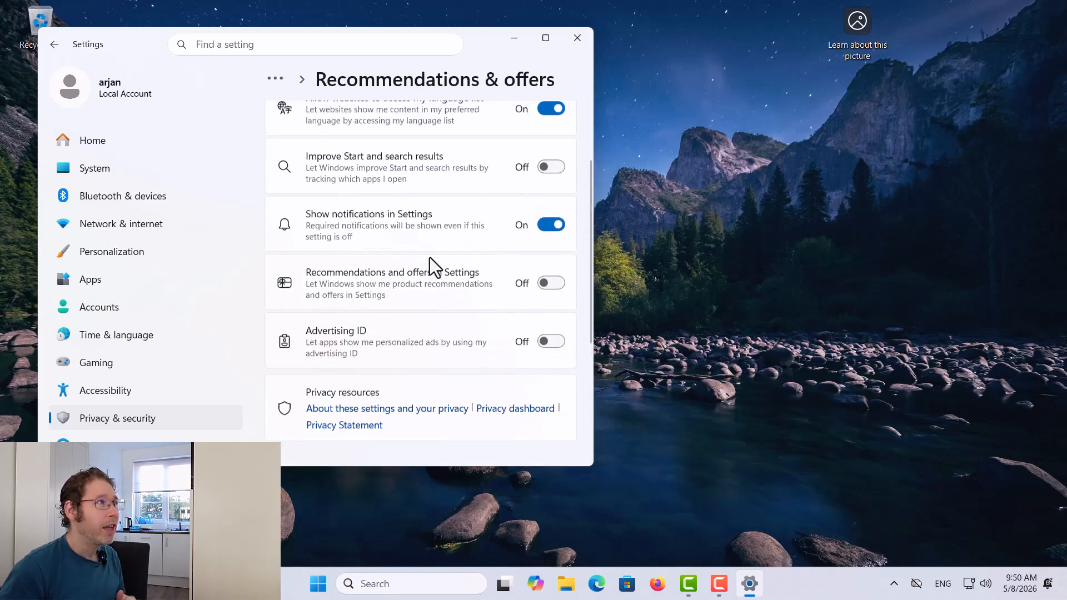
scroll(428, 256, "down", 5)
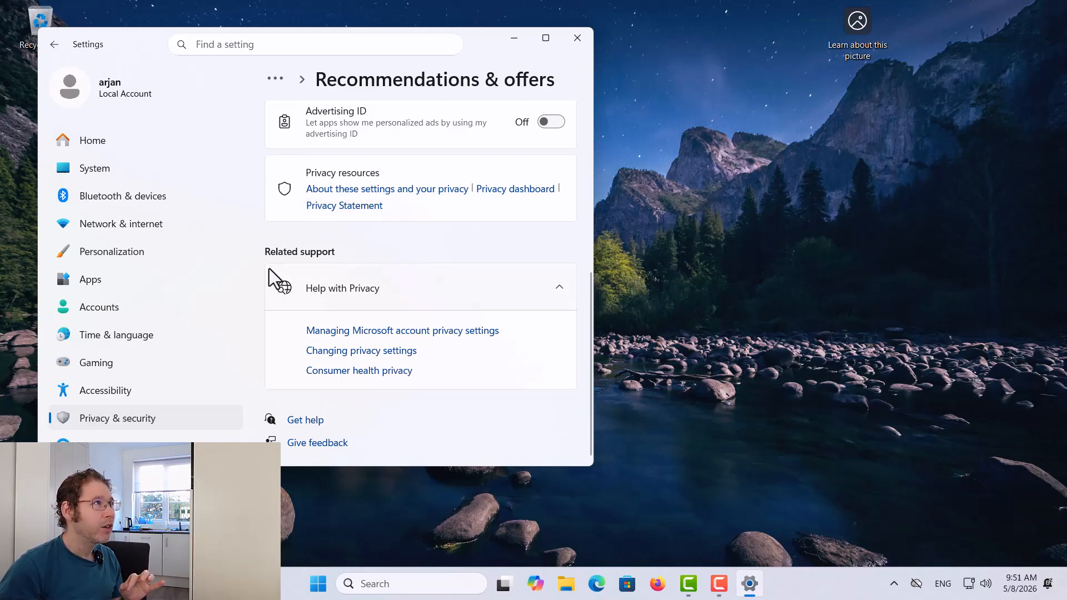
scroll(333, 239, "up", 5)
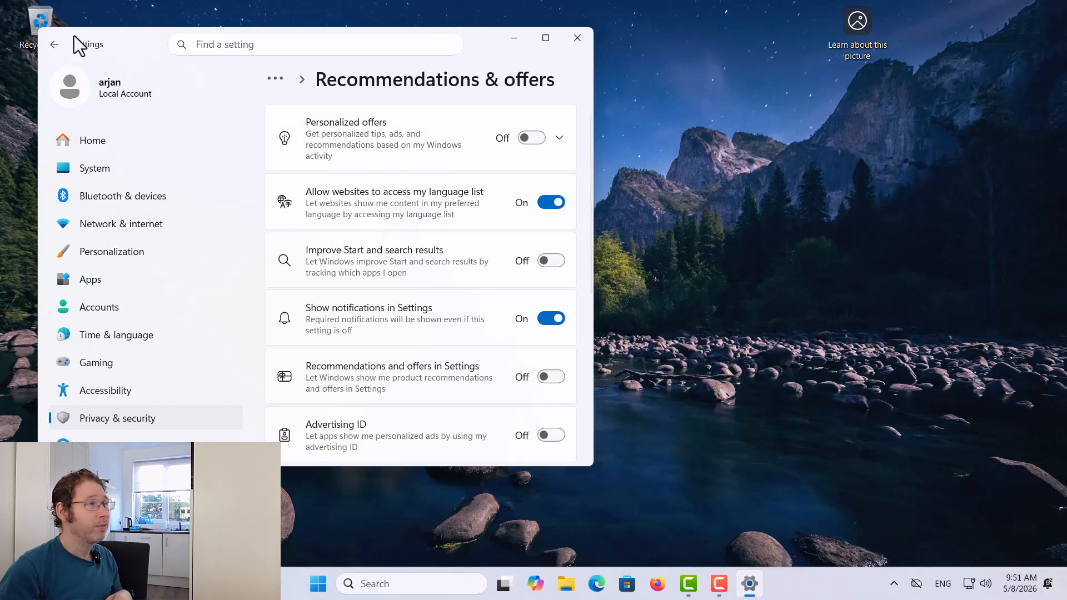
Open Diagnostics & feedback and scroll down to Feedback frequency, confirming optional diagnostic data is Off
left_click(47, 46)
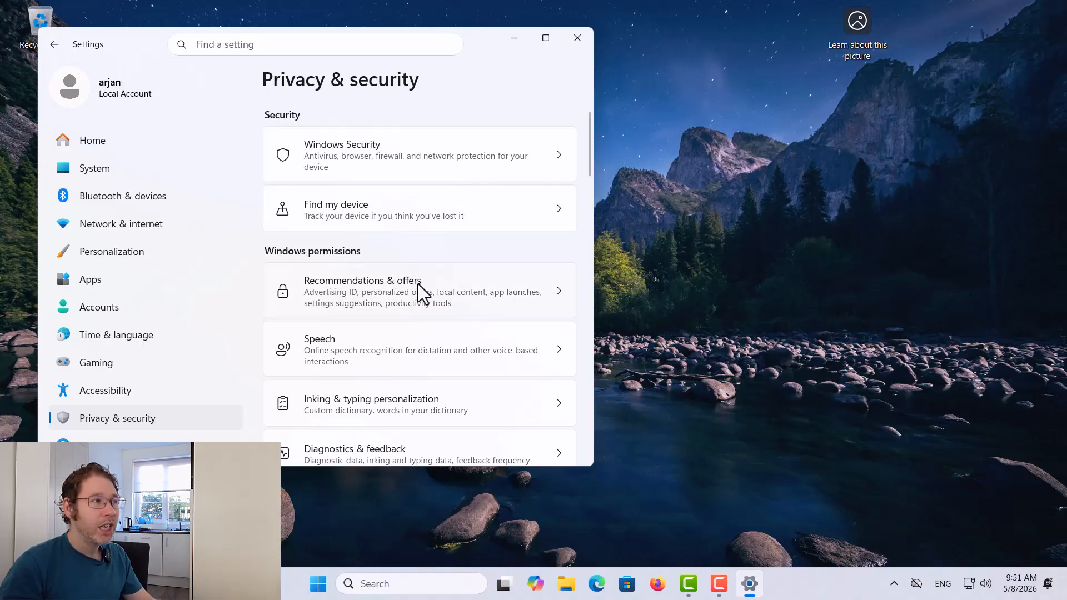
scroll(420, 285, "down", 2)
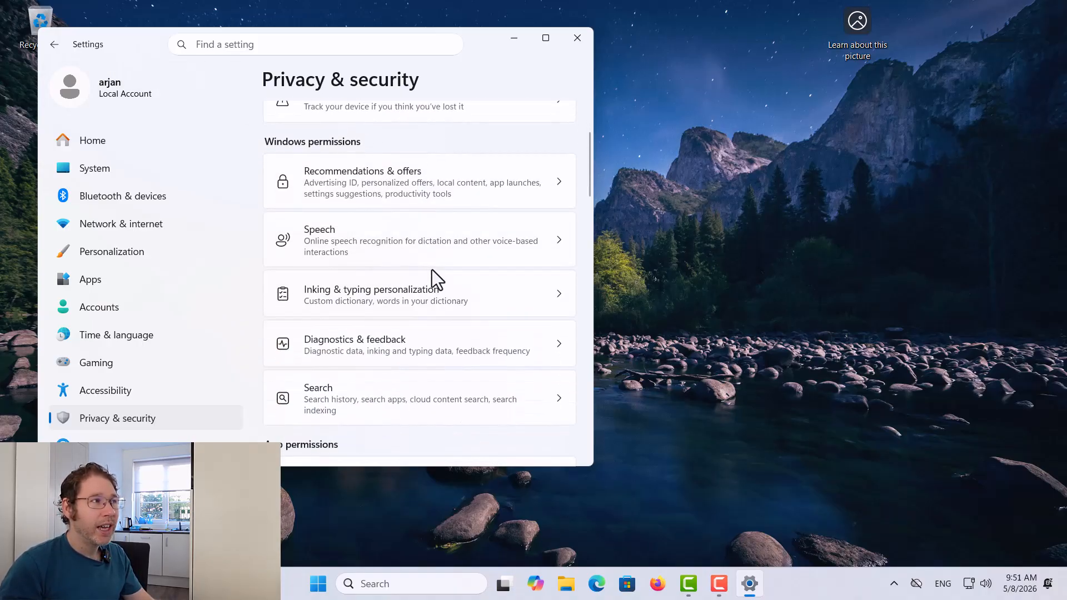
left_click(409, 340)
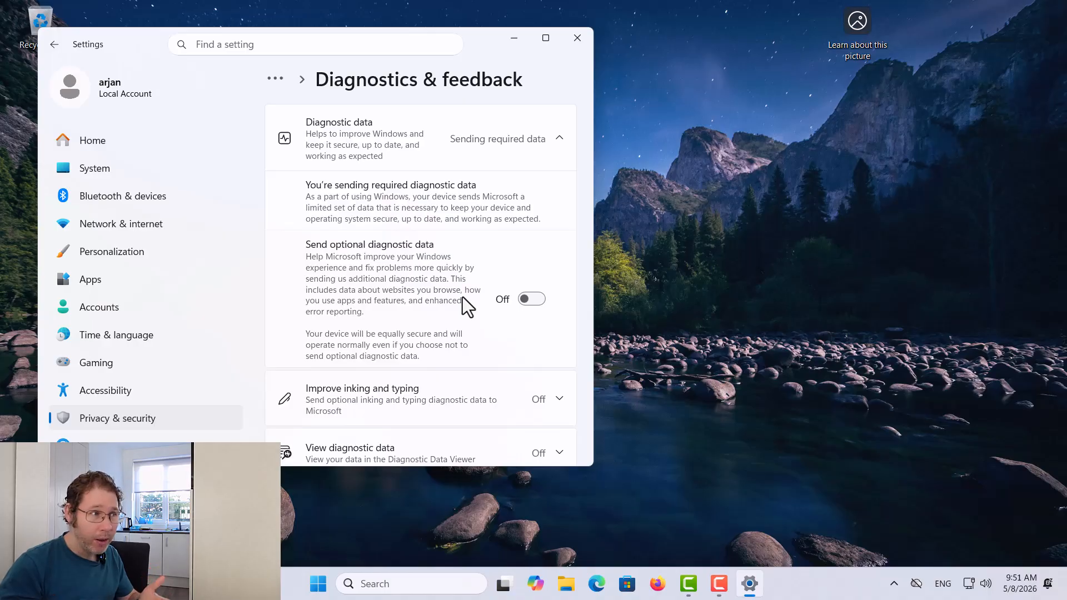
scroll(462, 297, "down", 3)
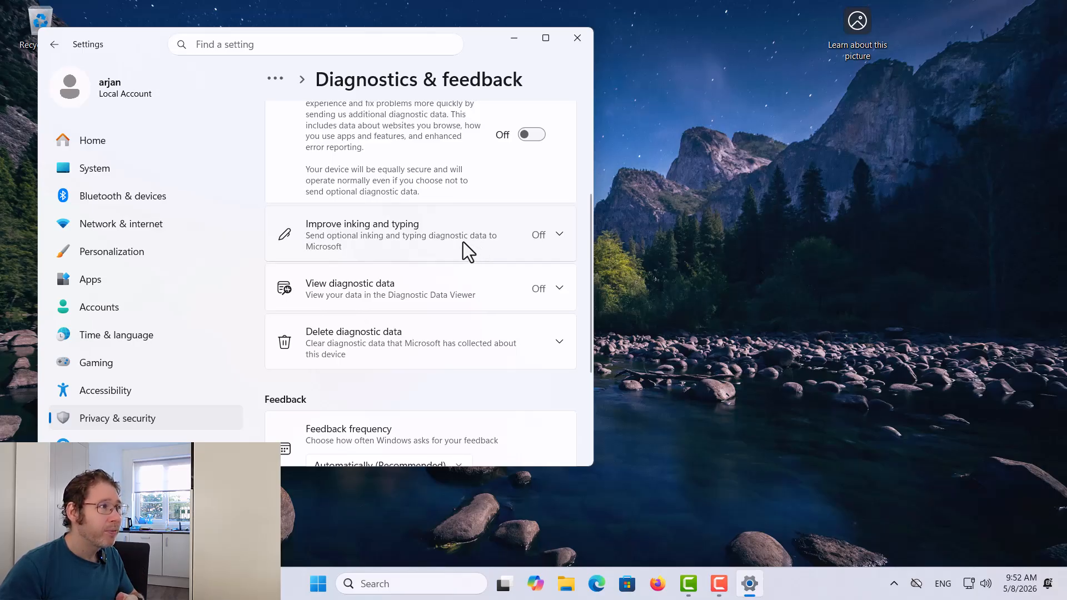
scroll(463, 241, "up", 2)
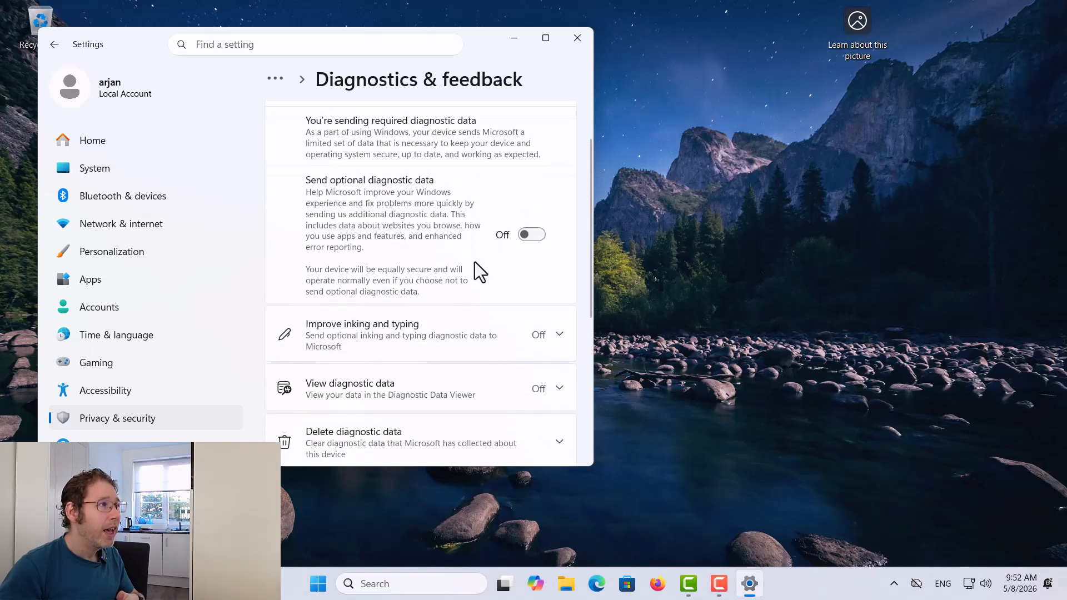
scroll(475, 261, "down", 4)
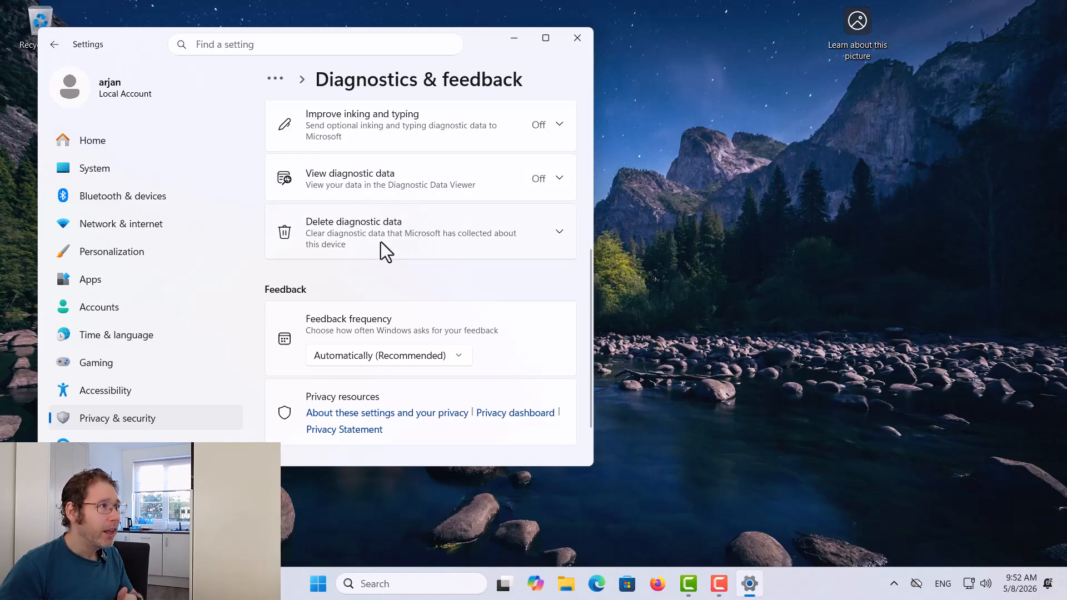
scroll(333, 292, "down", 1)
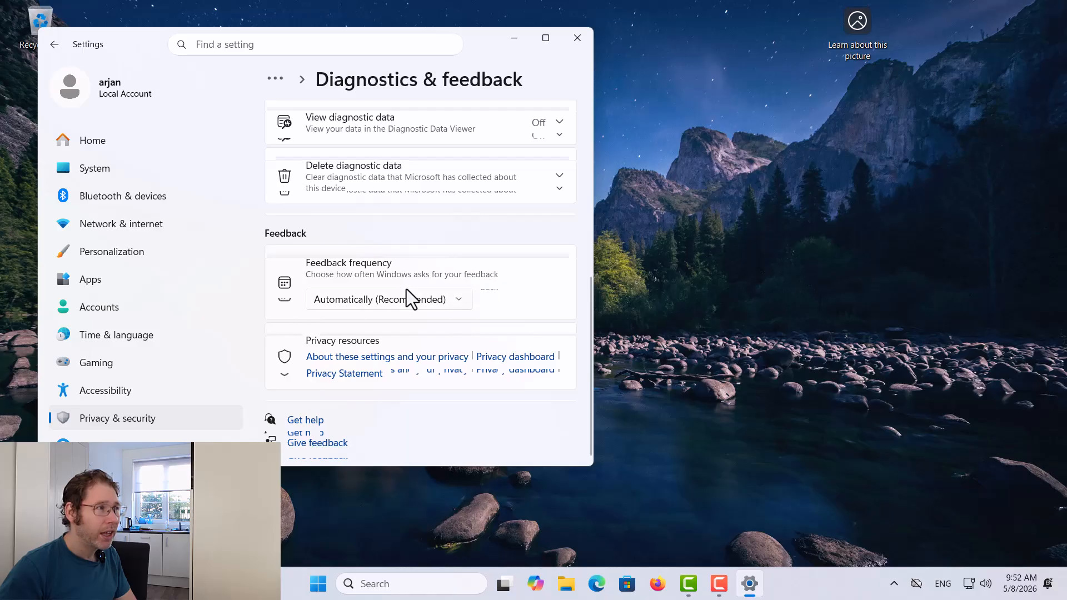
Set Feedback frequency to Never and go back to Privacy & security
left_click(363, 300)
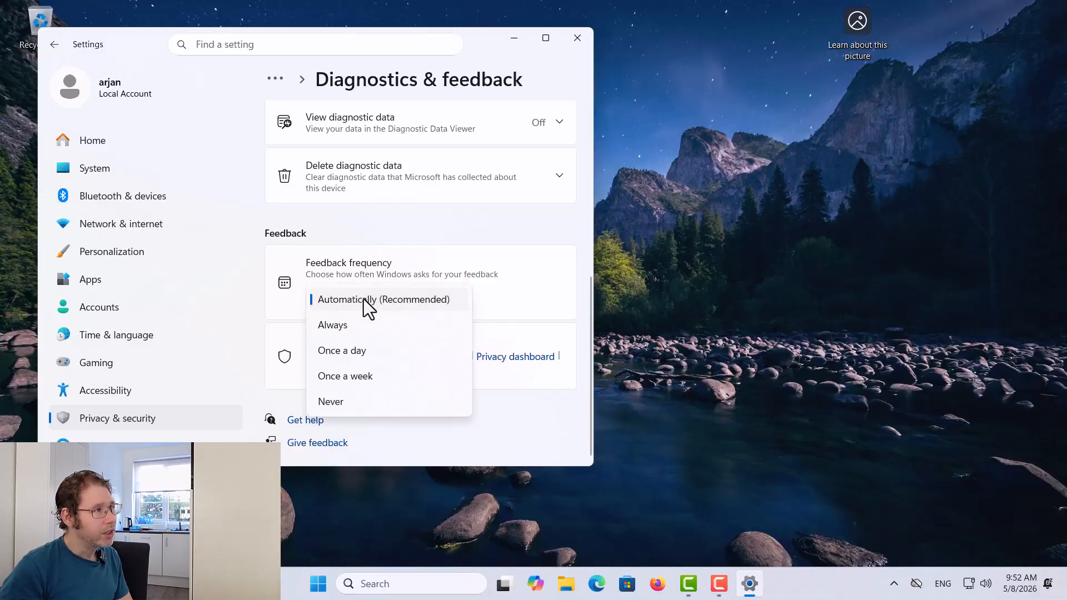
left_click(364, 400)
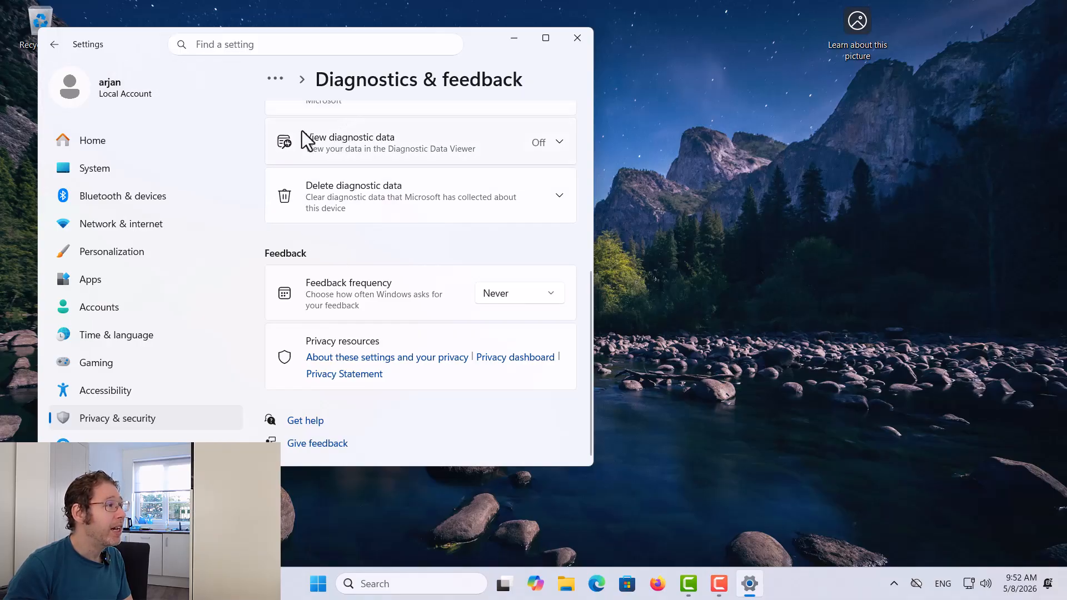
left_click(53, 43)
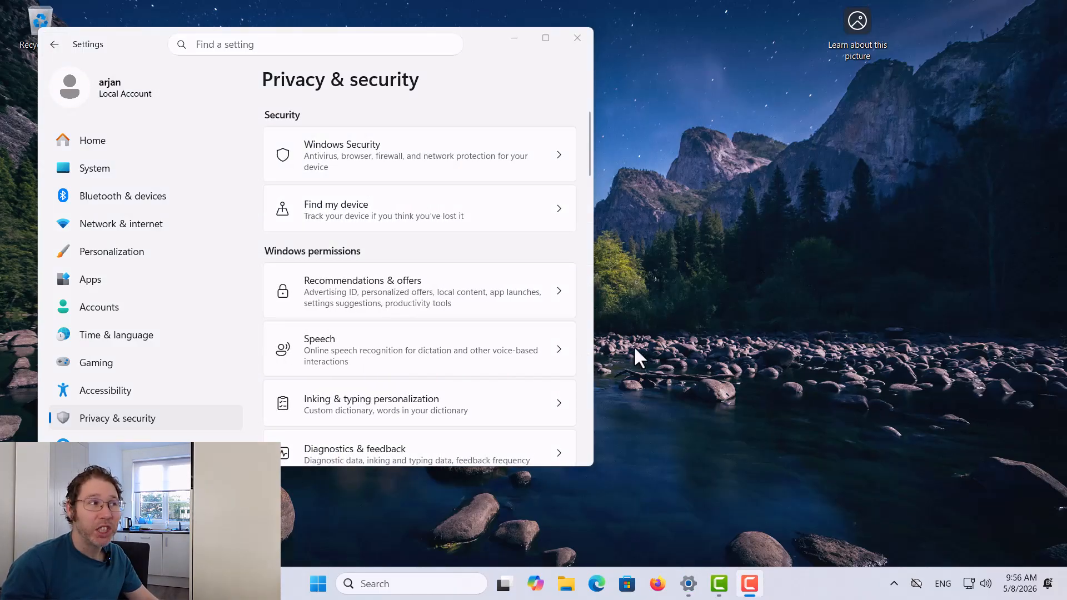
left_click(394, 348)
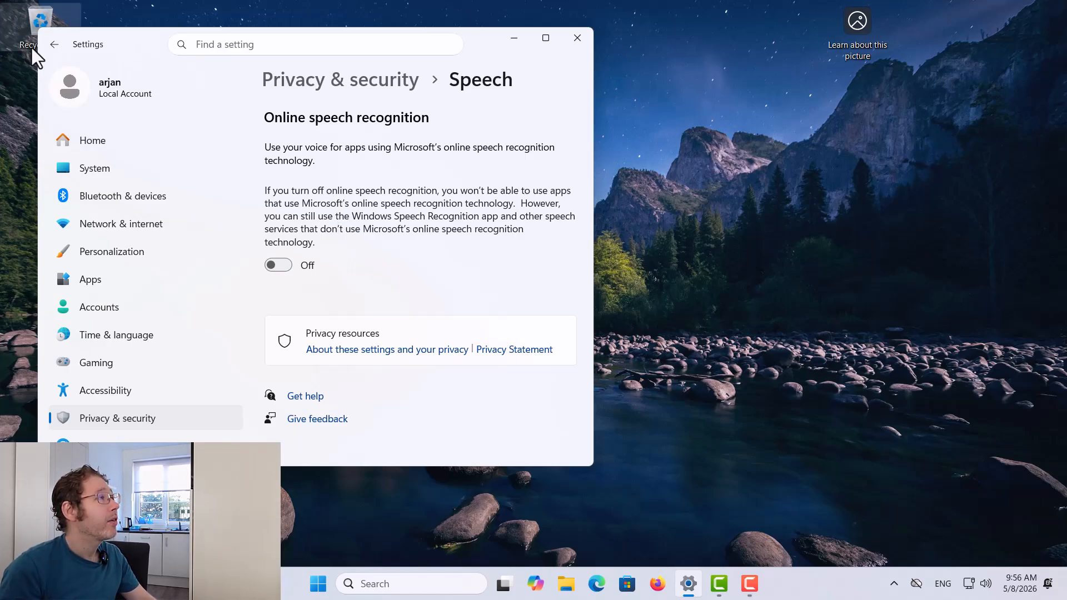
left_click(64, 52)
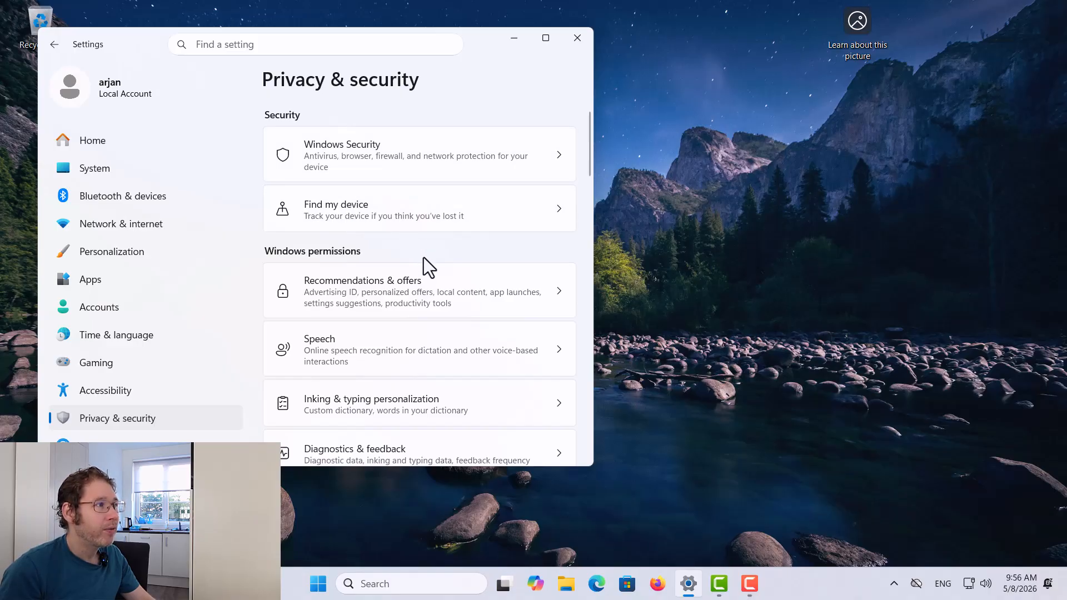
scroll(423, 258, "down", 2)
scroll(423, 258, "down", 4)
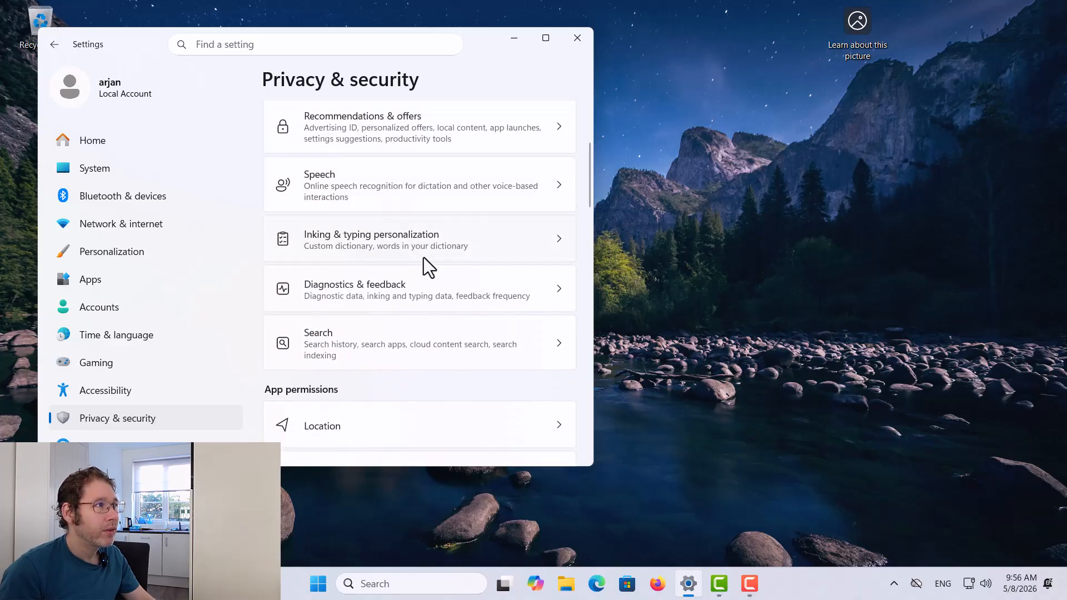
Turn off the custom inking and typing dictionary, then return to Privacy & security
left_click(460, 245)
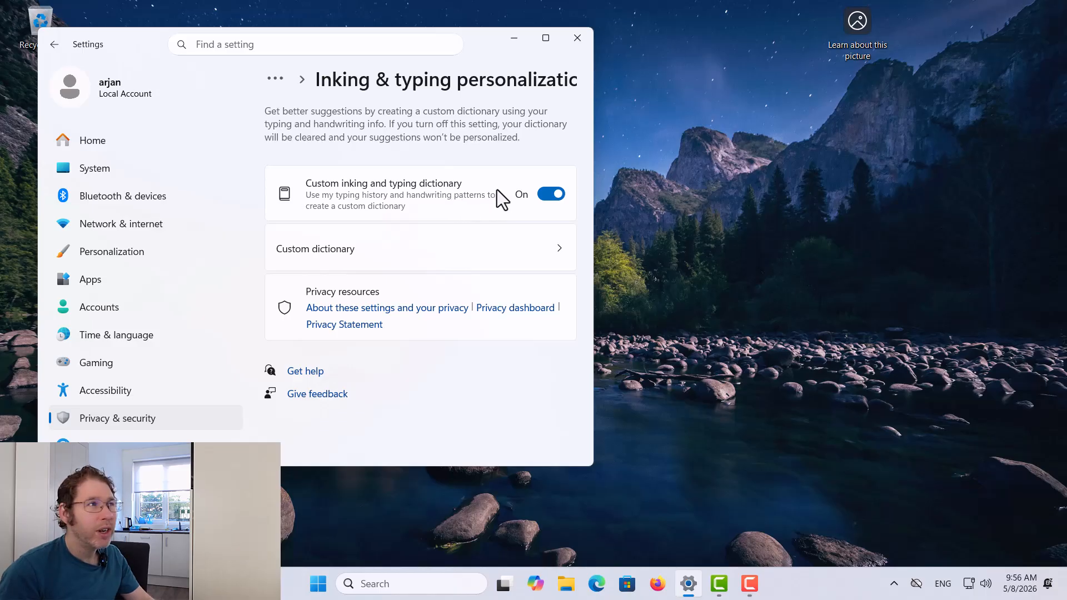
left_click(553, 195)
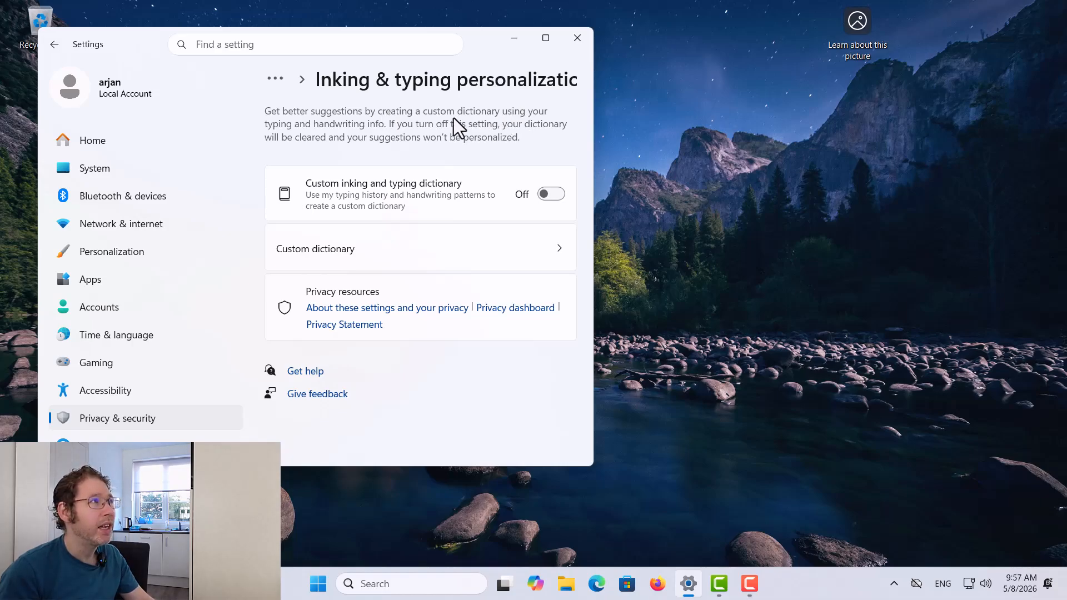
left_click(51, 46)
scroll(412, 217, "down", 5)
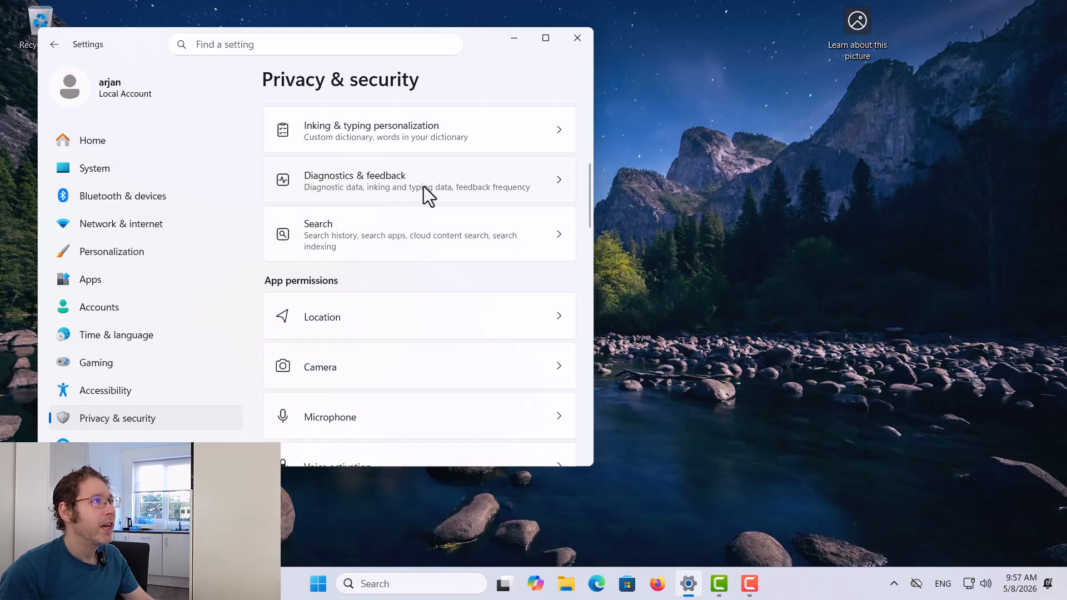
Open Search permissions, turn off Search history and clear the device search history
left_click(420, 227)
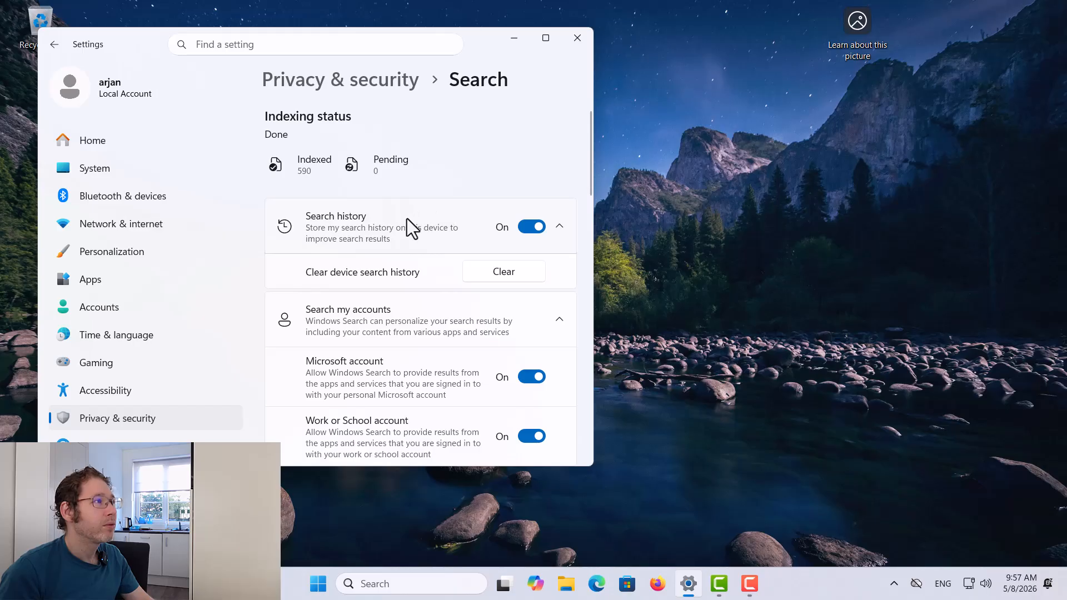
left_click(526, 225)
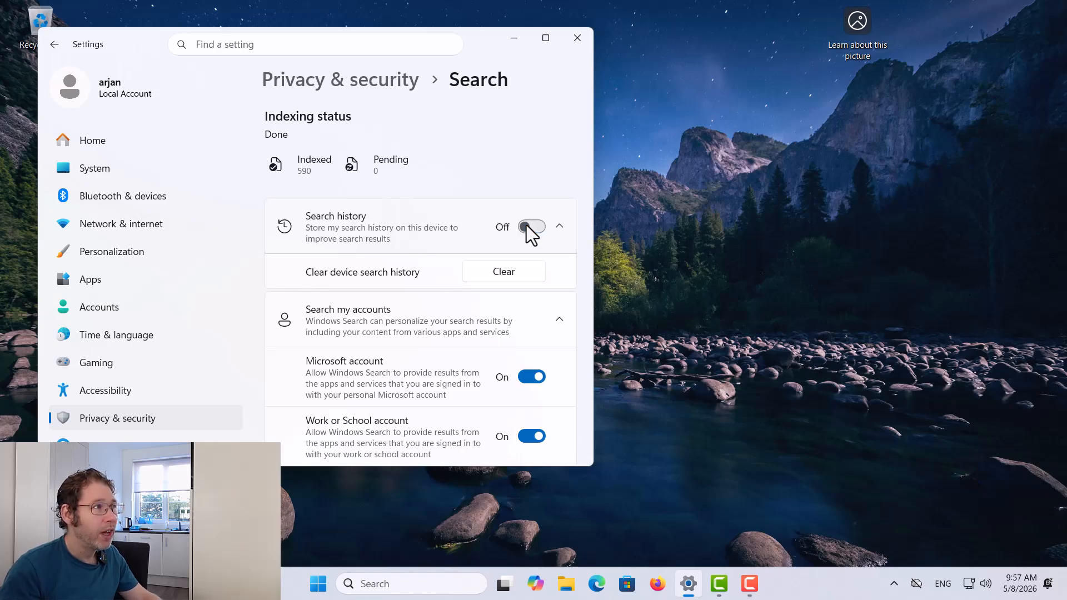
left_click(514, 272)
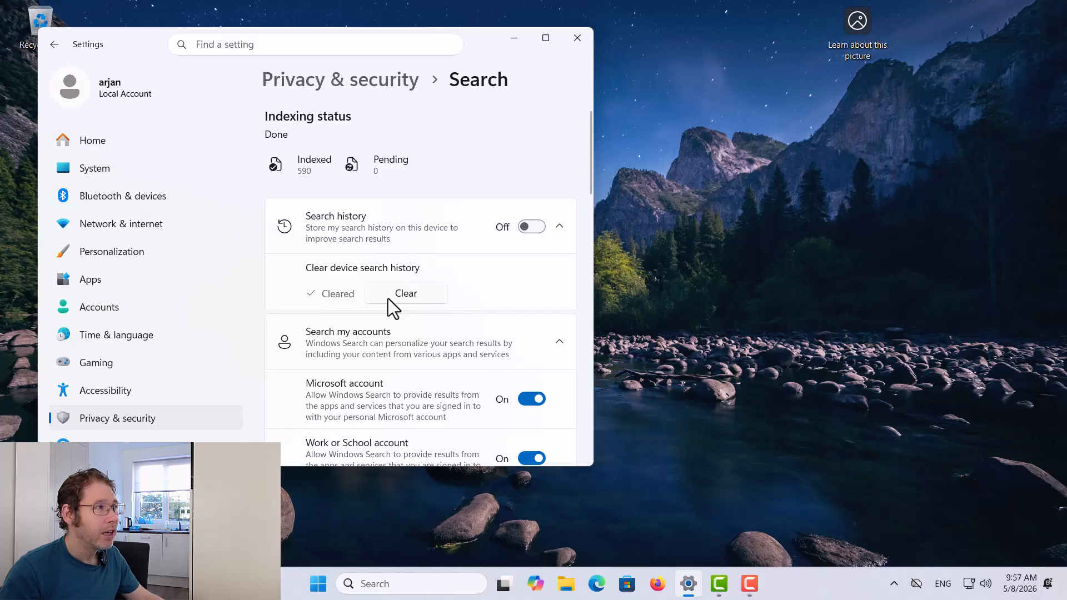
Turn off Bing search results and stop search apps from showing web results
scroll(492, 278, "down", 2)
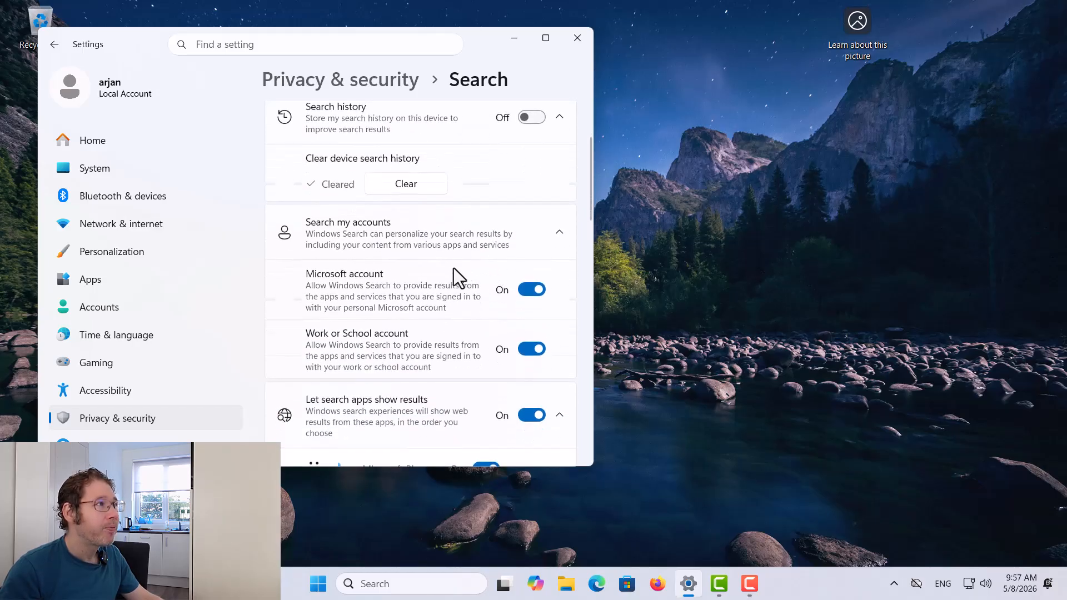
scroll(399, 245, "down", 1)
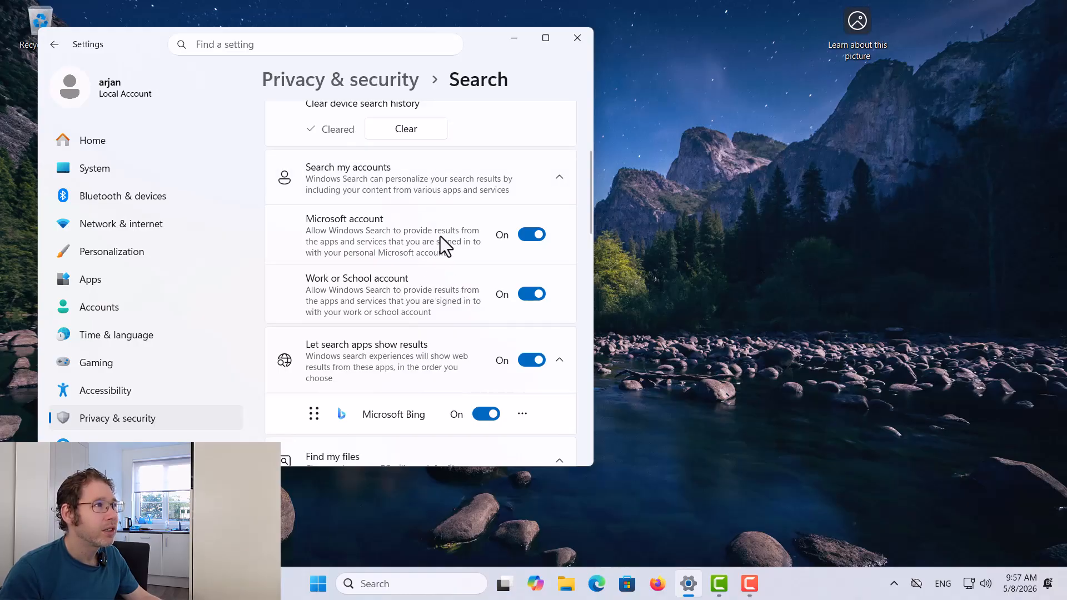
scroll(477, 294, "down", 1)
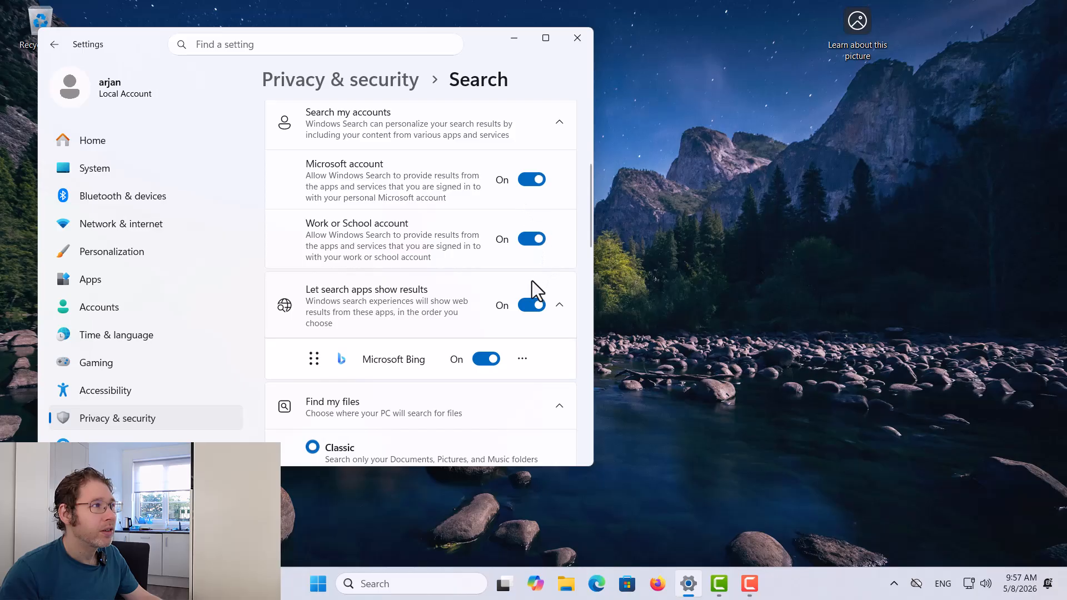
left_click(481, 356)
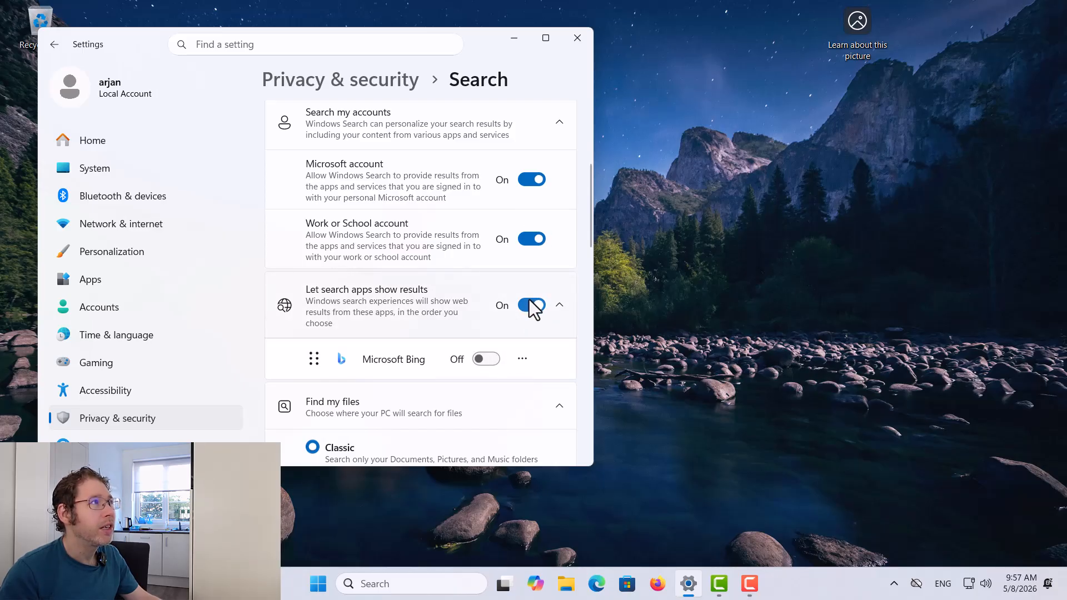
scroll(512, 194, "up", 1)
scroll(501, 199, "down", 1)
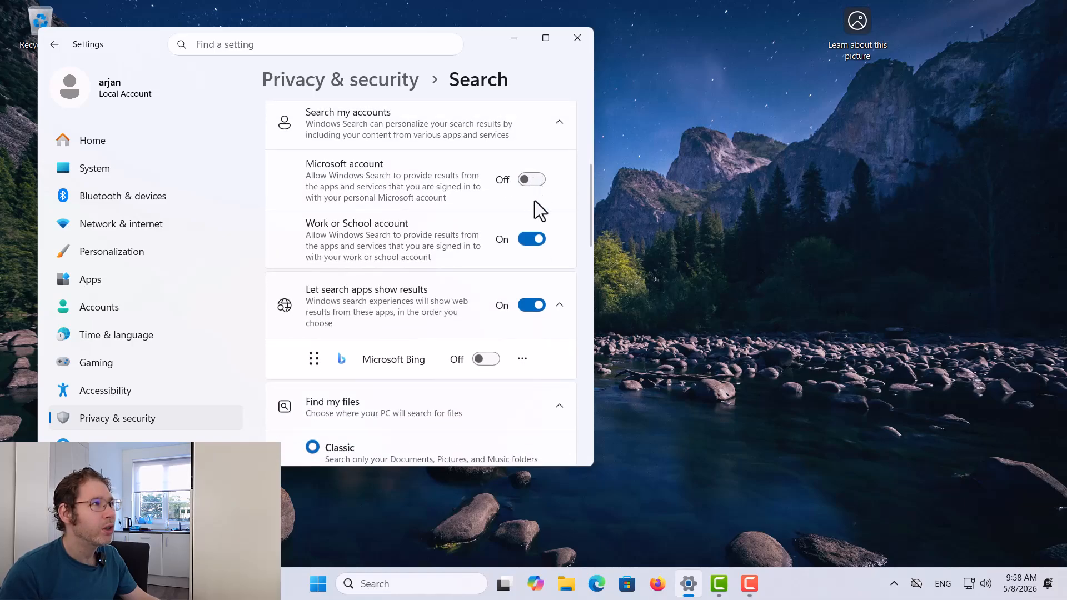
left_click(529, 306)
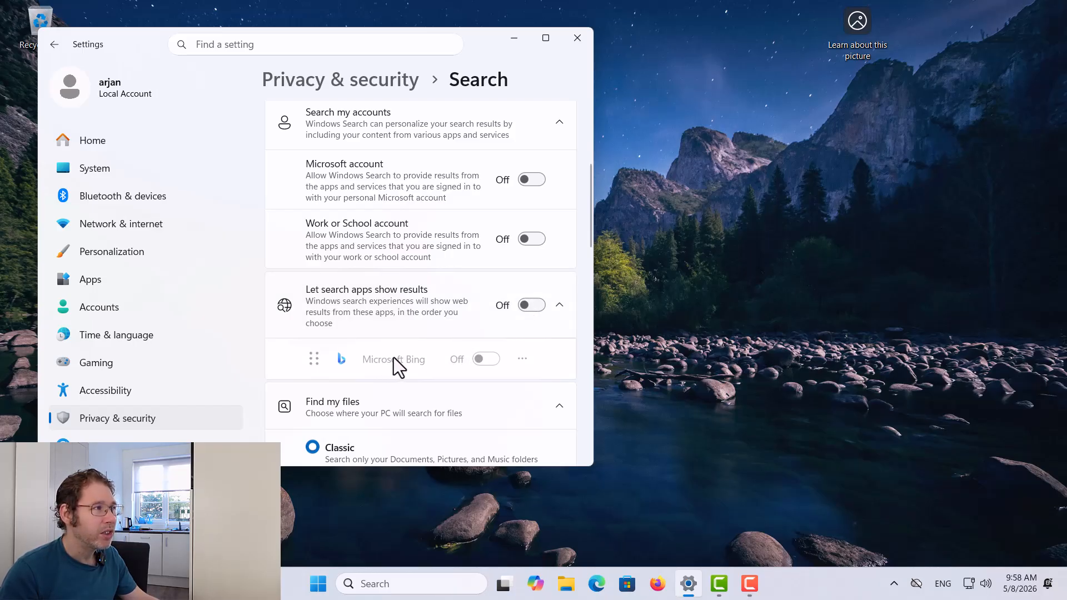
scroll(423, 333, "down", 3)
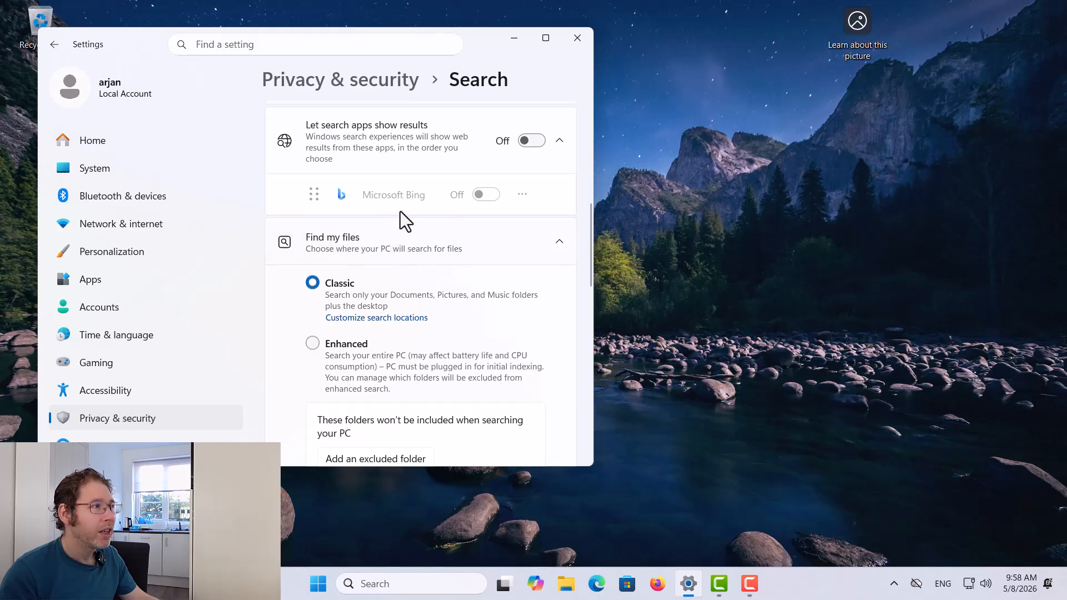
scroll(402, 217, "down", 2)
scroll(402, 186, "down", 8)
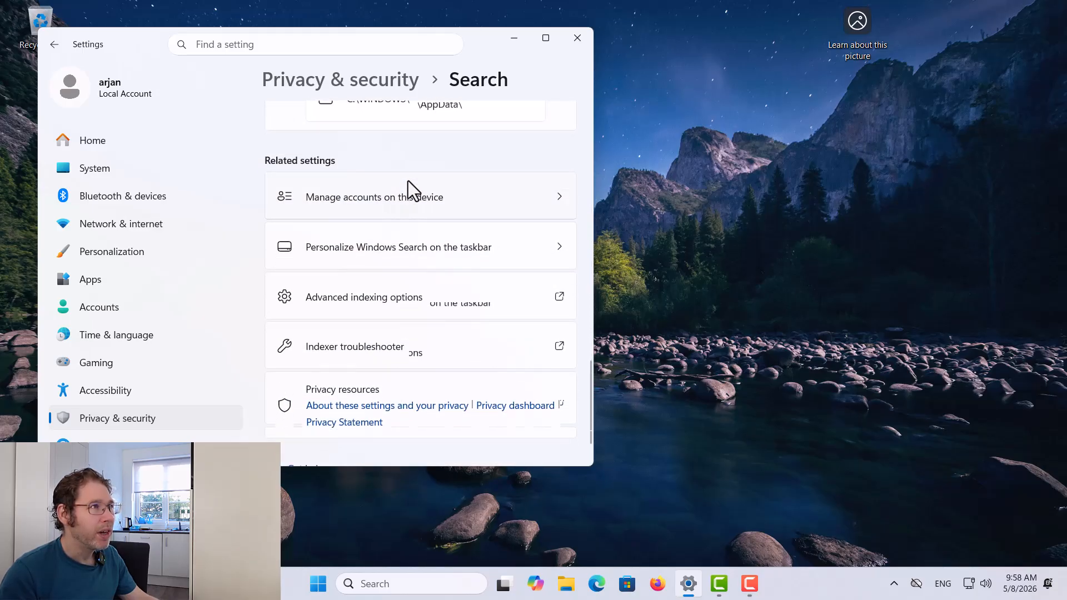
scroll(408, 181, "up", 12)
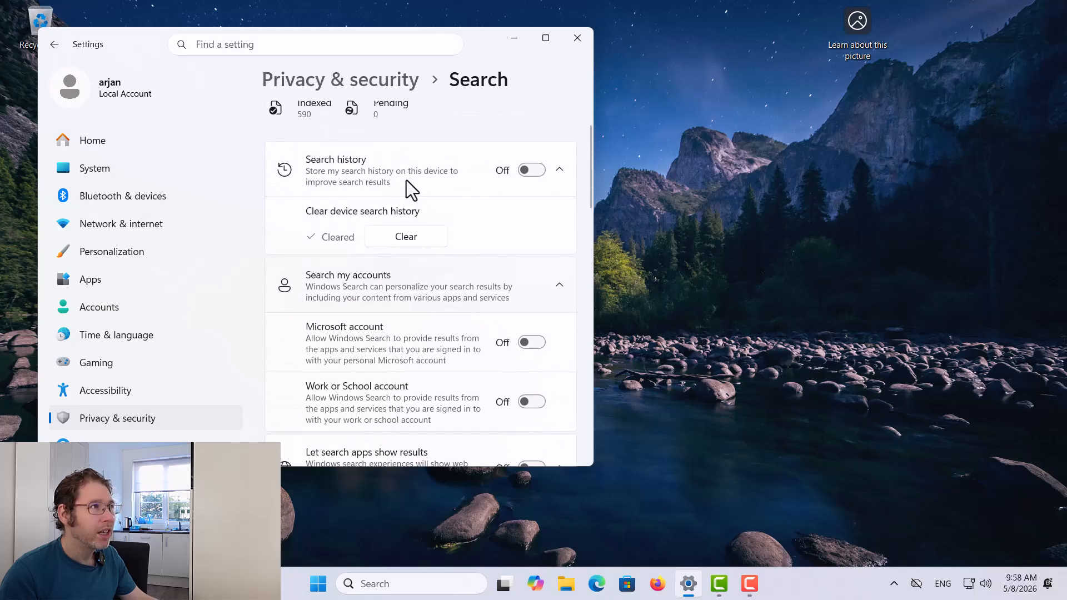
scroll(407, 180, "up", 1)
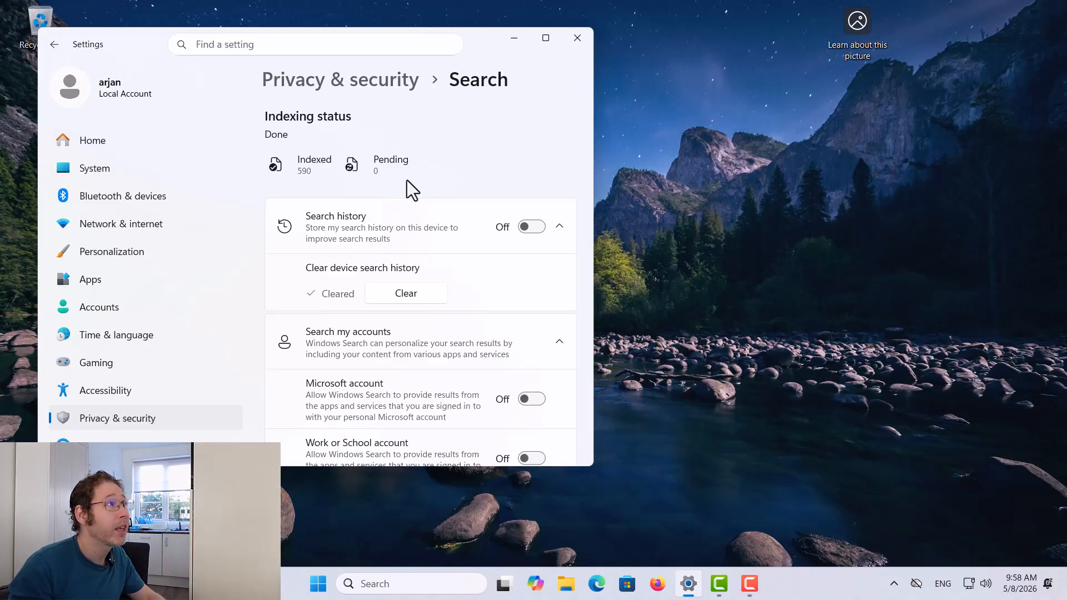
From Privacy & security, open Location and switch Allow location override to Off
left_click(54, 44)
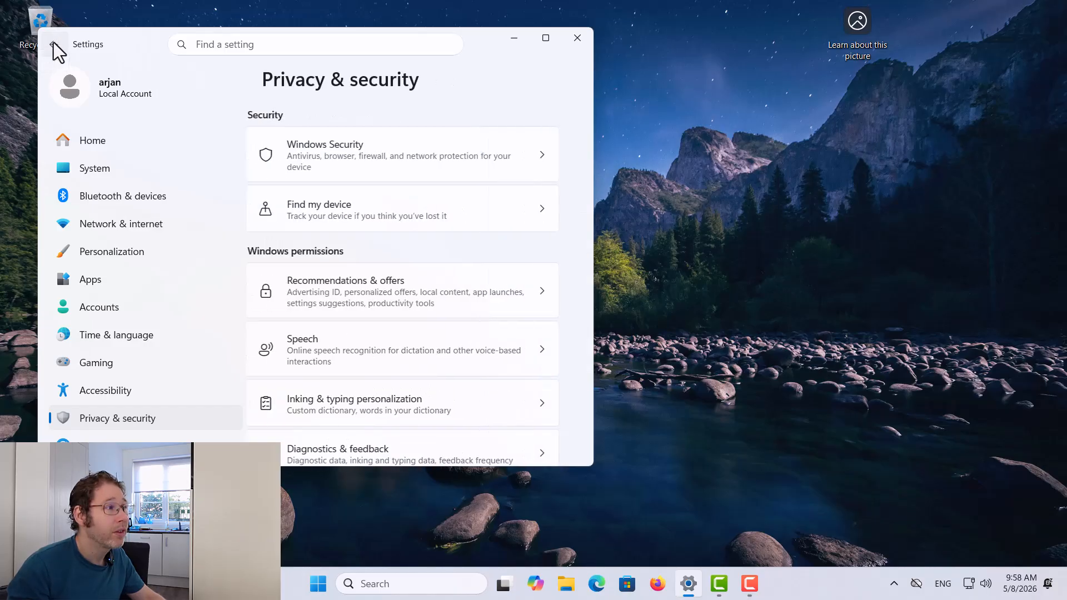
scroll(334, 249, "down", 2)
scroll(335, 249, "down", 4)
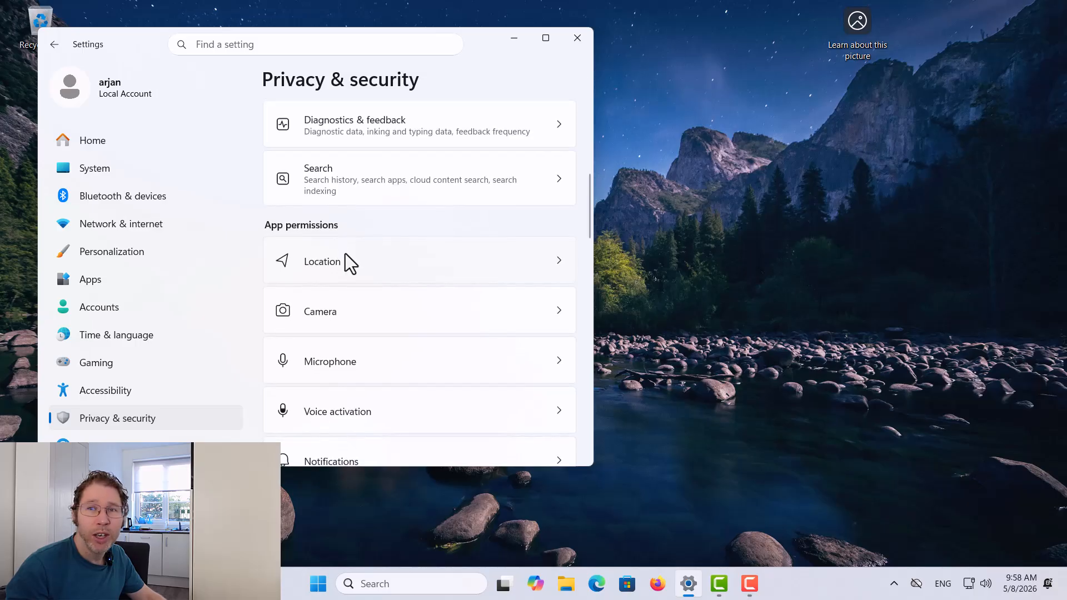
left_click(348, 256)
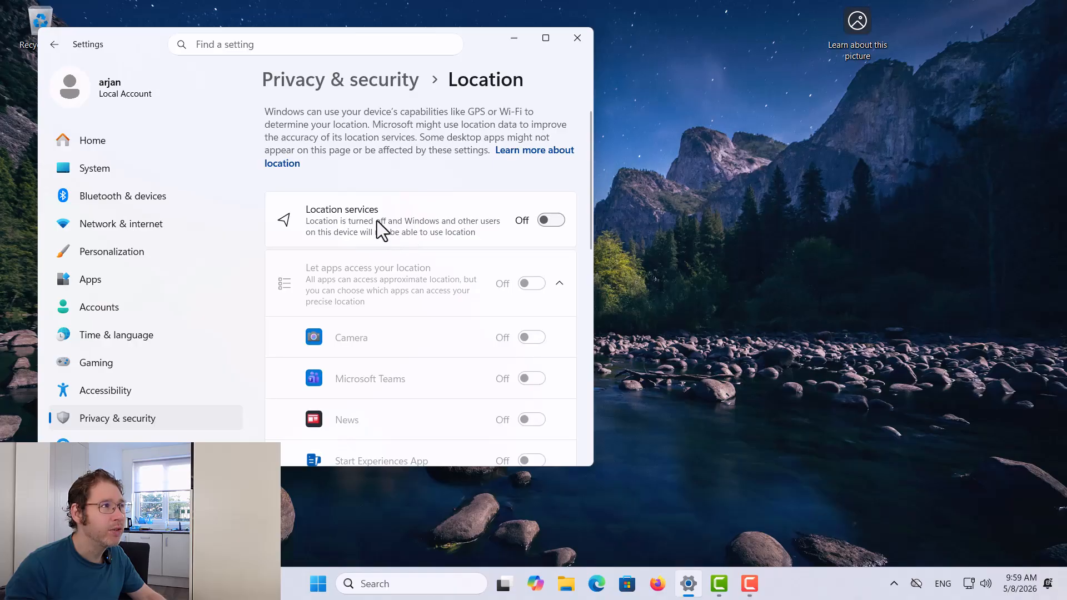
scroll(415, 204, "down", 5)
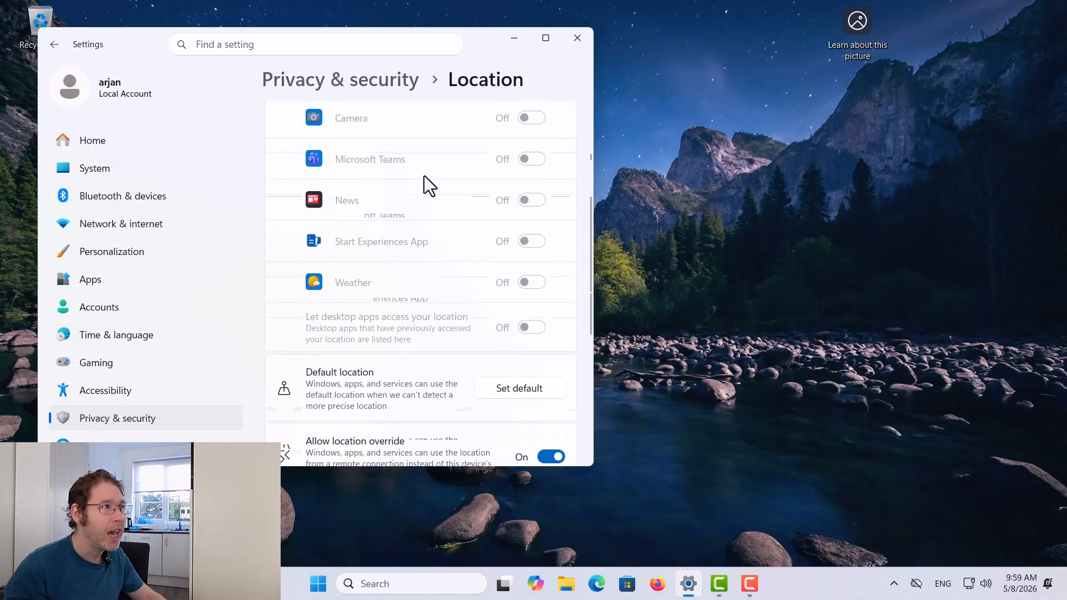
scroll(444, 228, "down", 1)
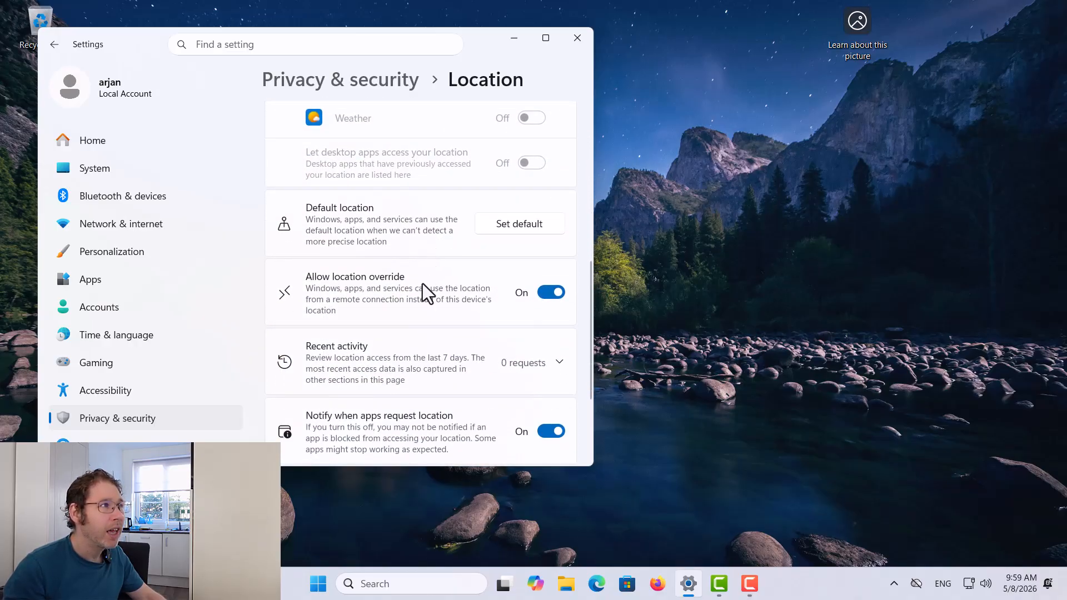
scroll(423, 293, "down", 1)
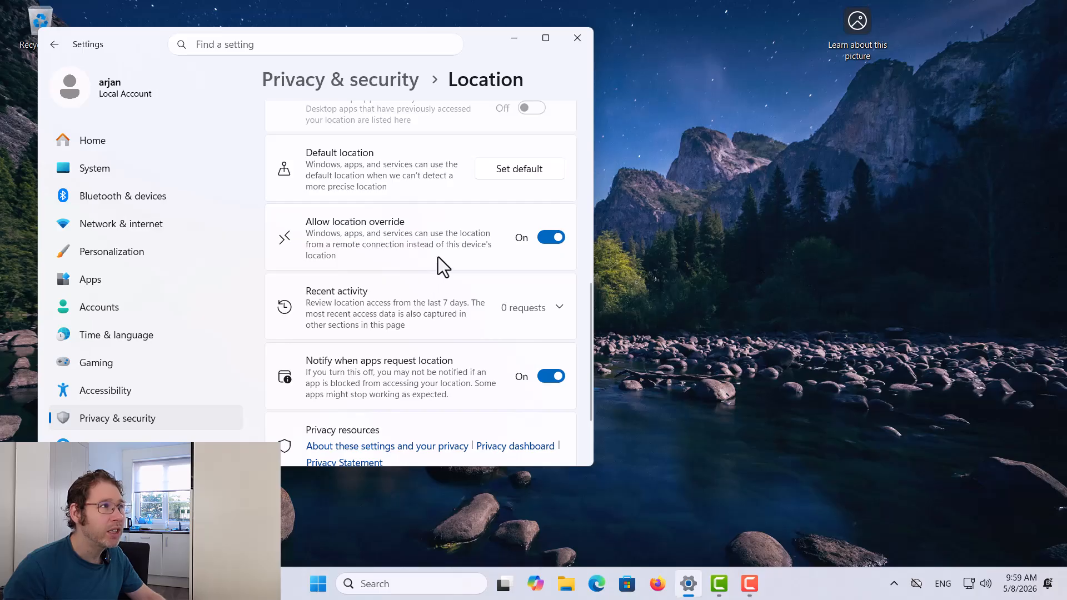
left_click(550, 238)
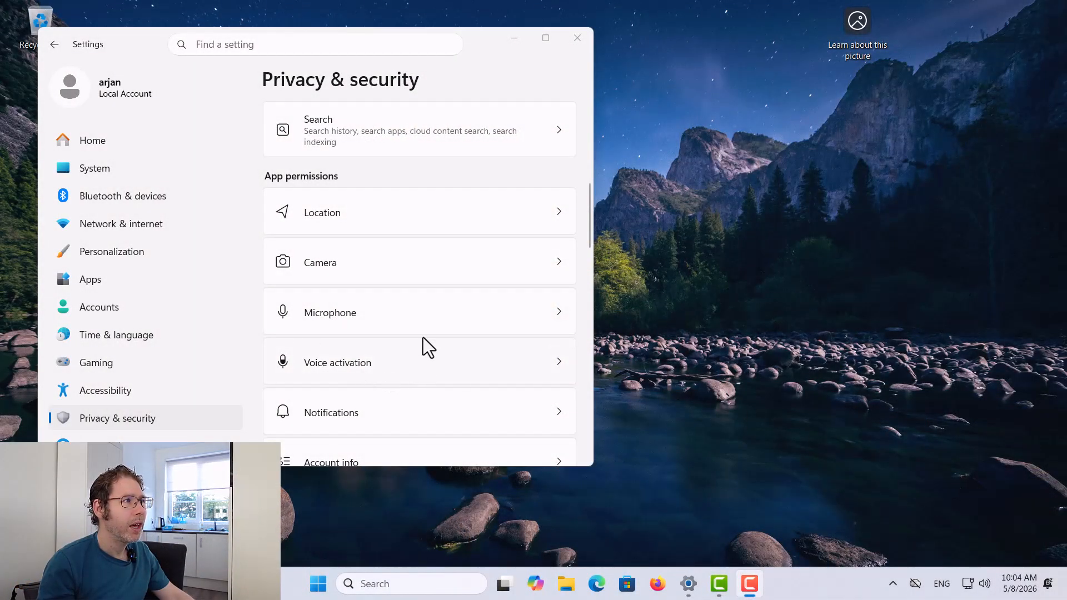
Open Microphone settings and turn Let apps access your microphone Off, leaving Microphone access On
left_click(429, 309)
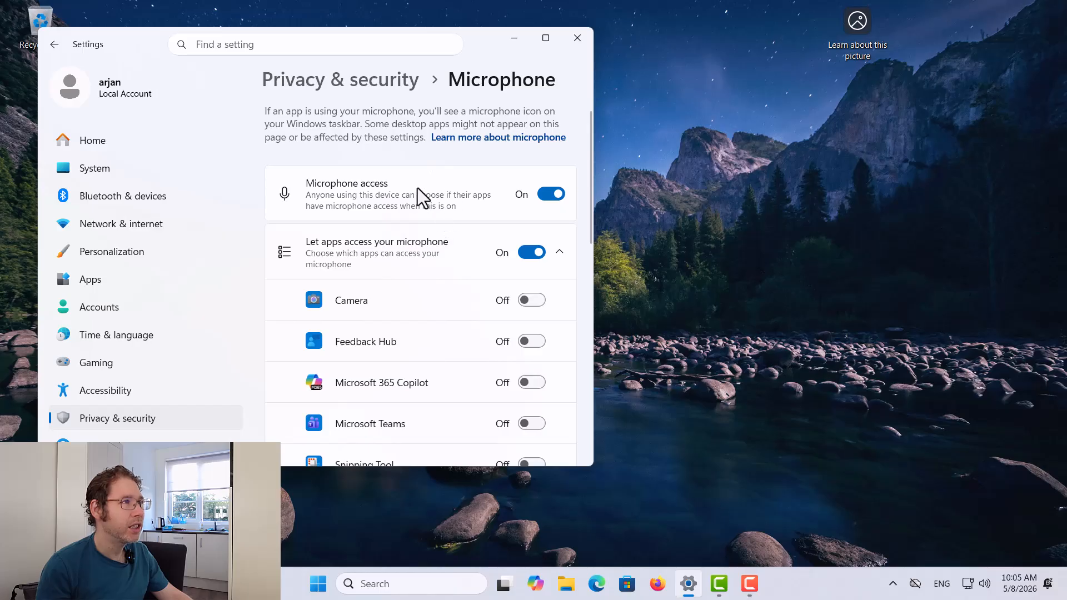
scroll(436, 209, "down", 7)
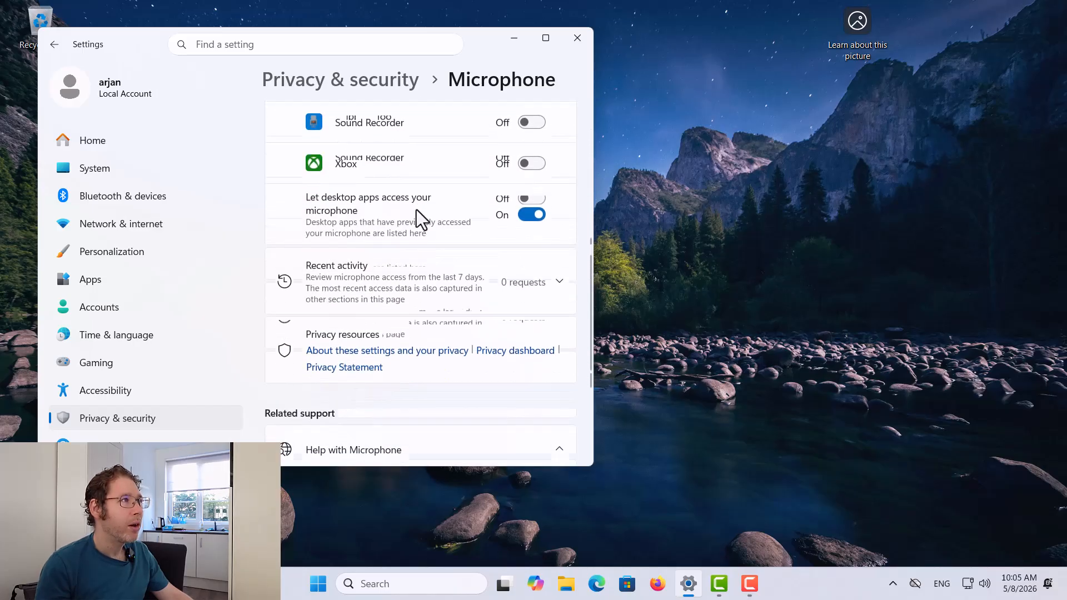
scroll(416, 217, "up", 2)
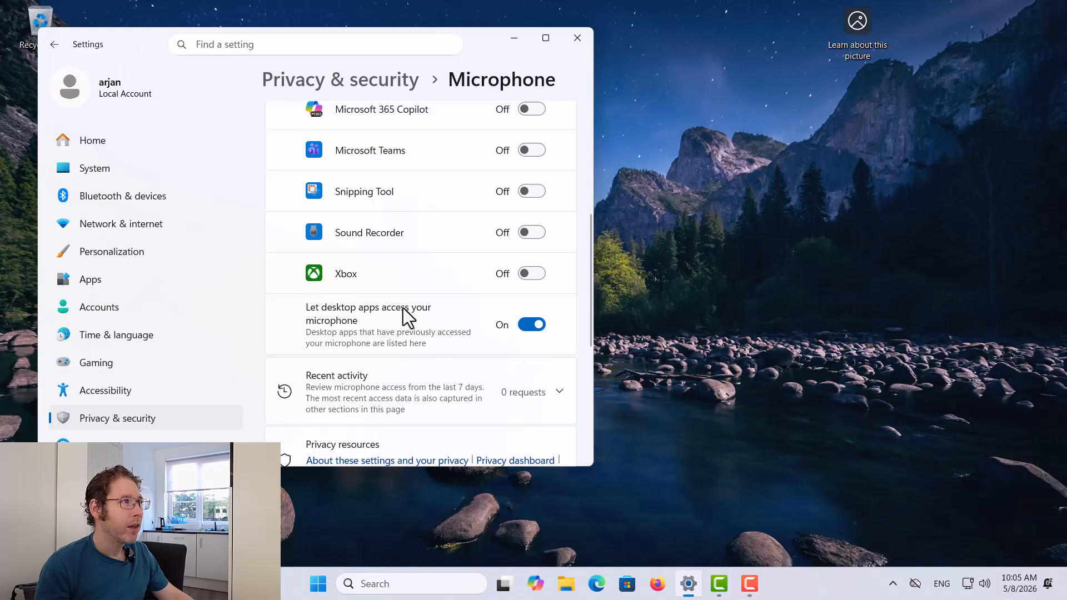
scroll(400, 310, "up", 4)
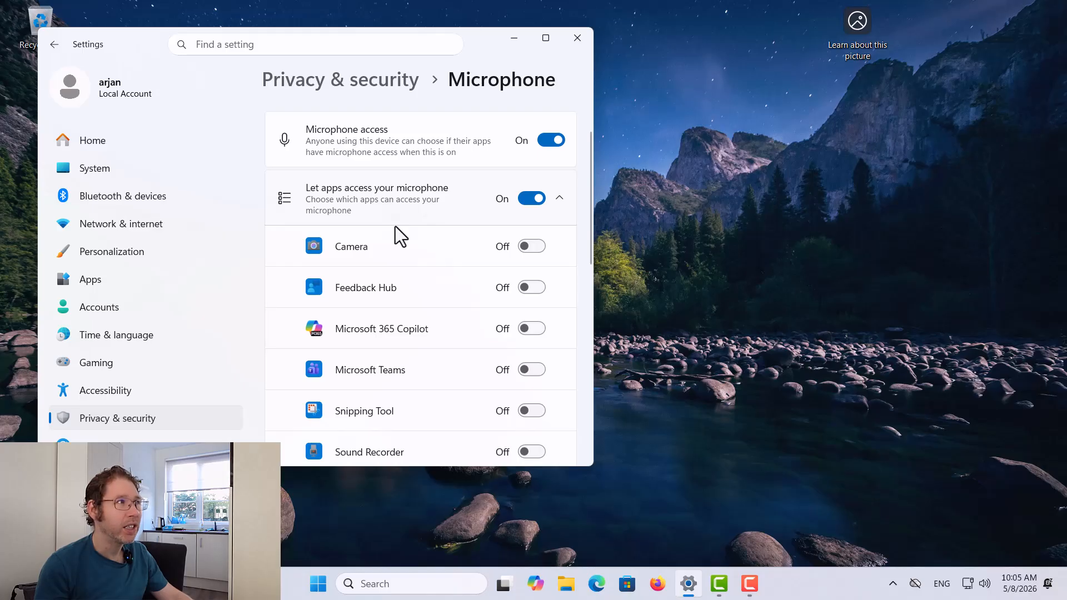
scroll(404, 224, "down", 4)
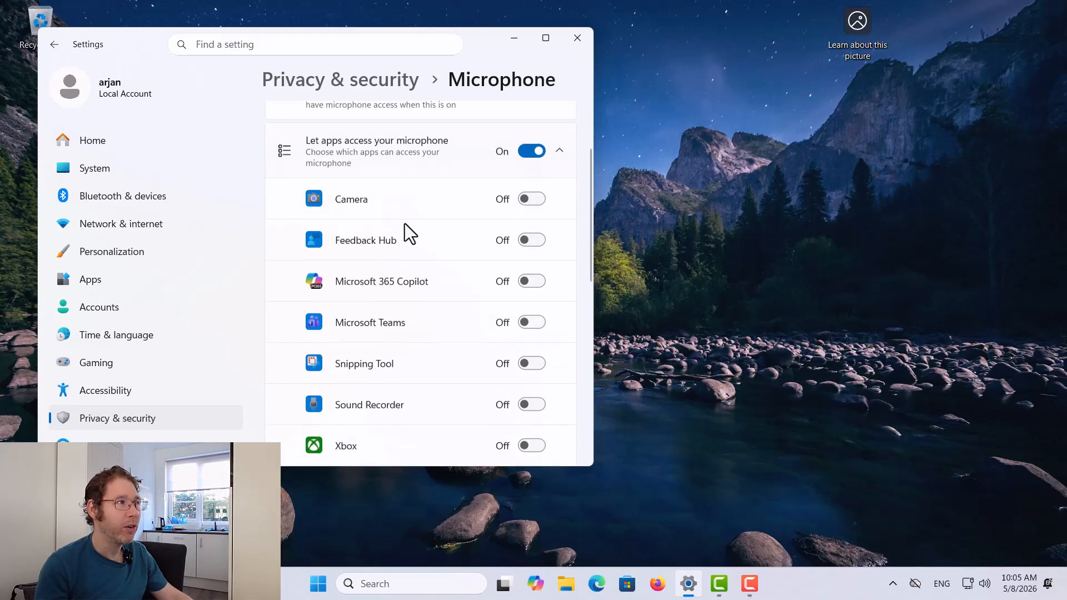
scroll(405, 224, "down", 2)
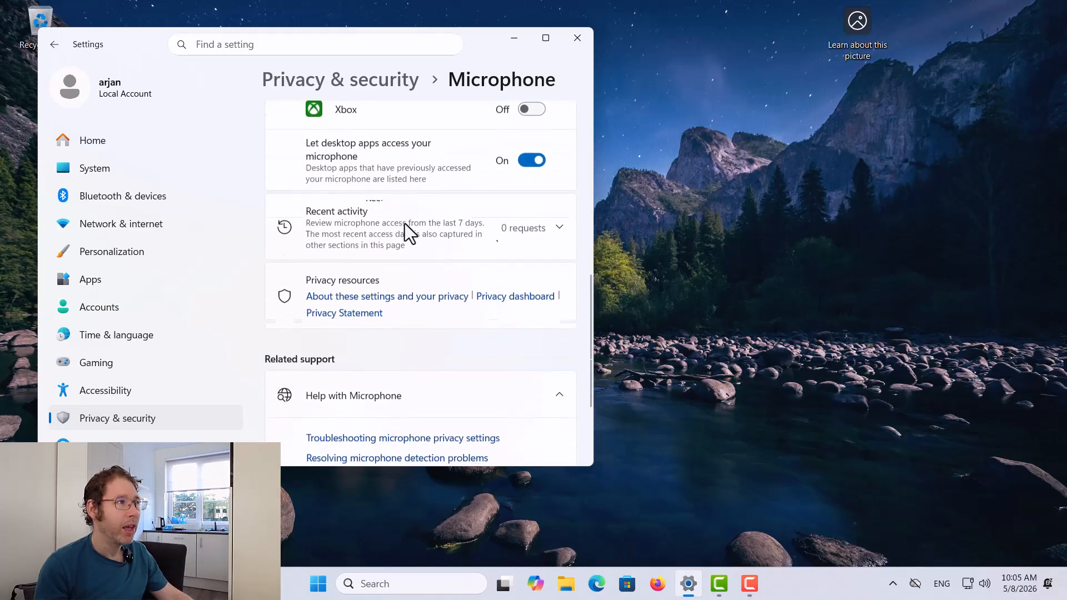
scroll(404, 224, "up", 2)
scroll(404, 224, "up", 1)
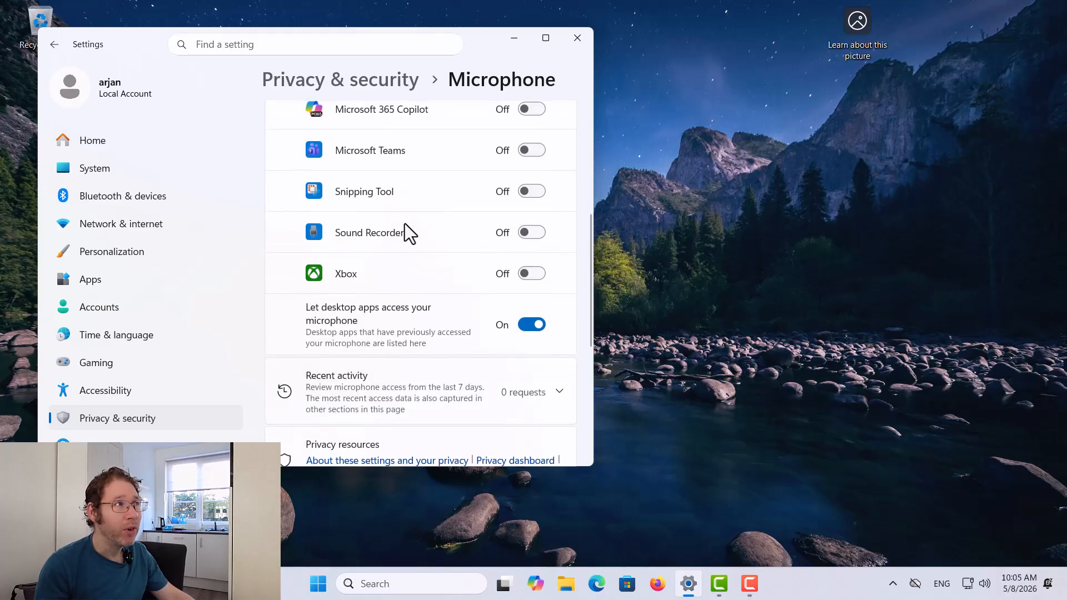
scroll(404, 223, "up", 3)
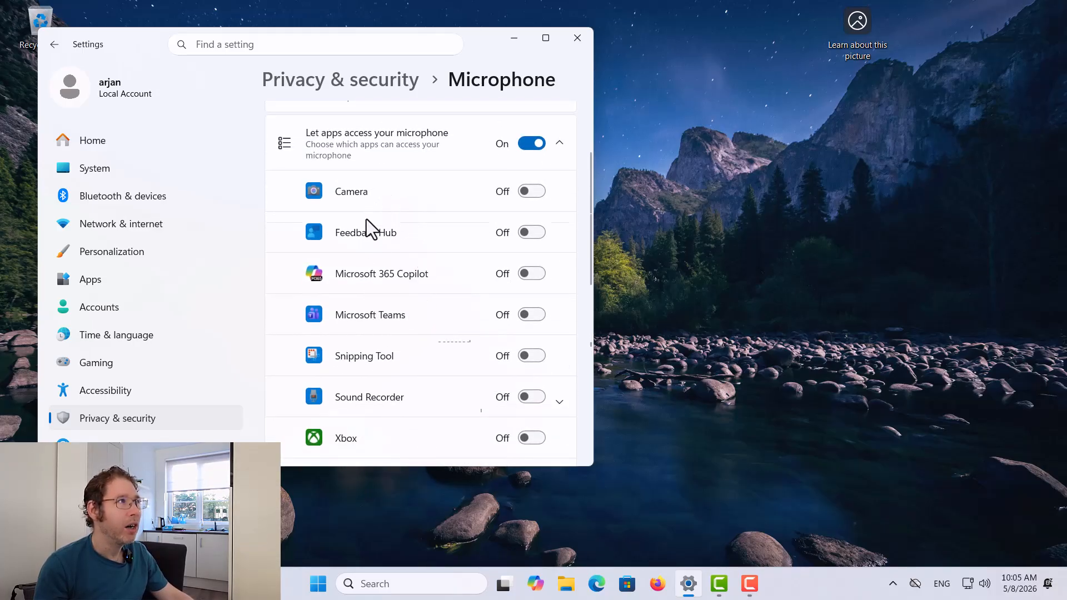
scroll(451, 205, "up", 2)
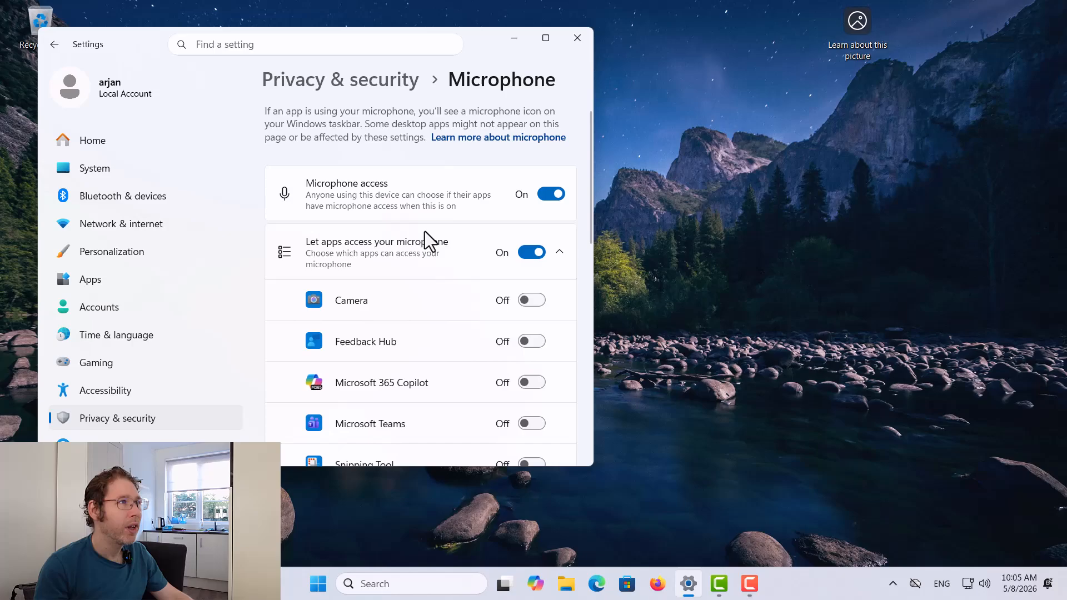
left_click(528, 254)
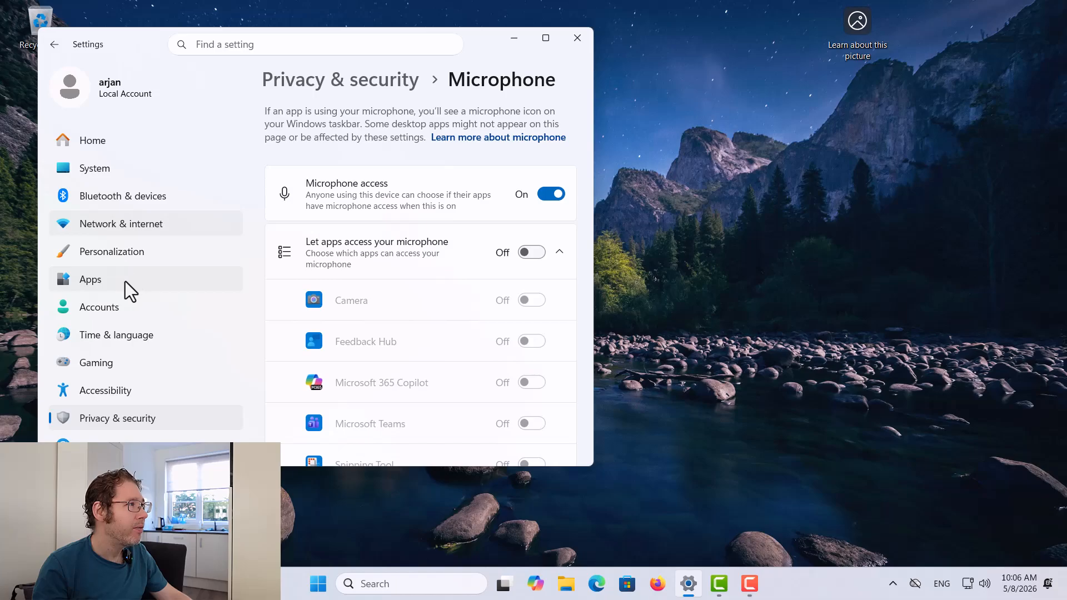
Open System > Clipboard and confirm Clipboard history is Off
left_click(114, 168)
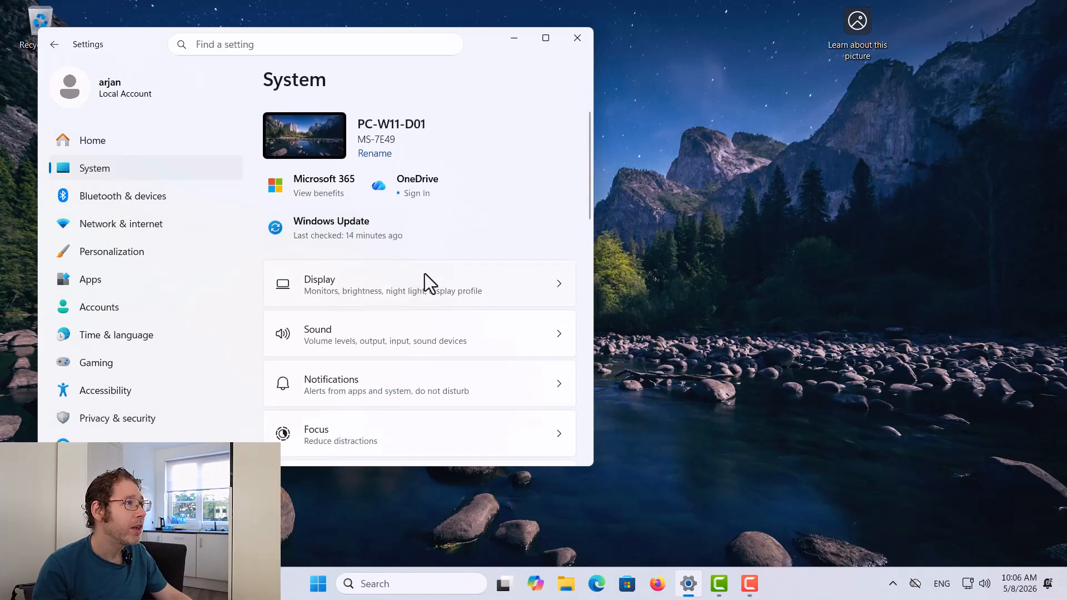
scroll(431, 304, "down", 3)
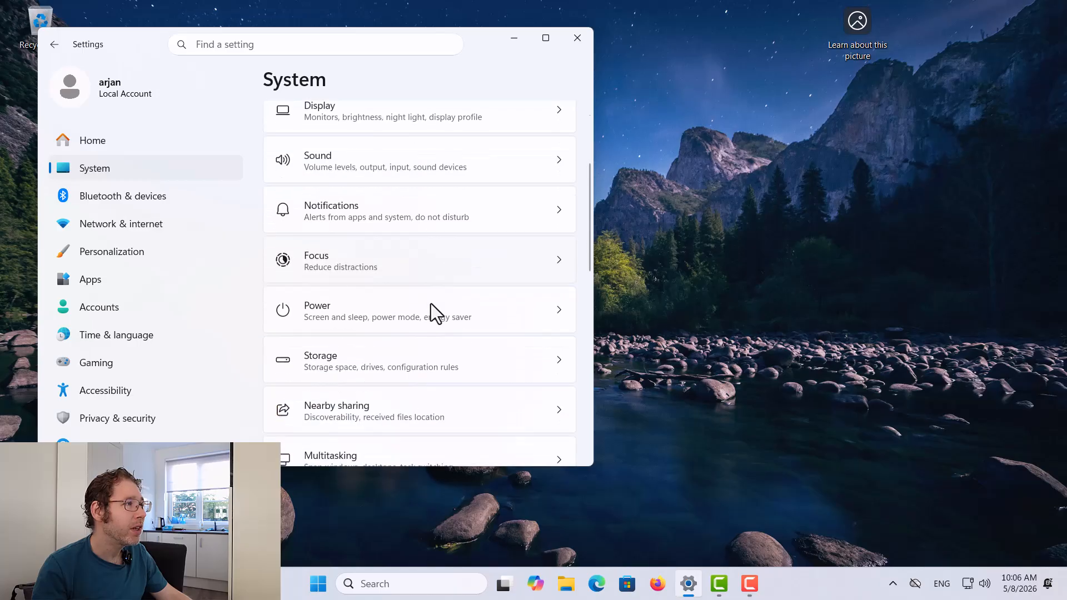
scroll(430, 300, "down", 6)
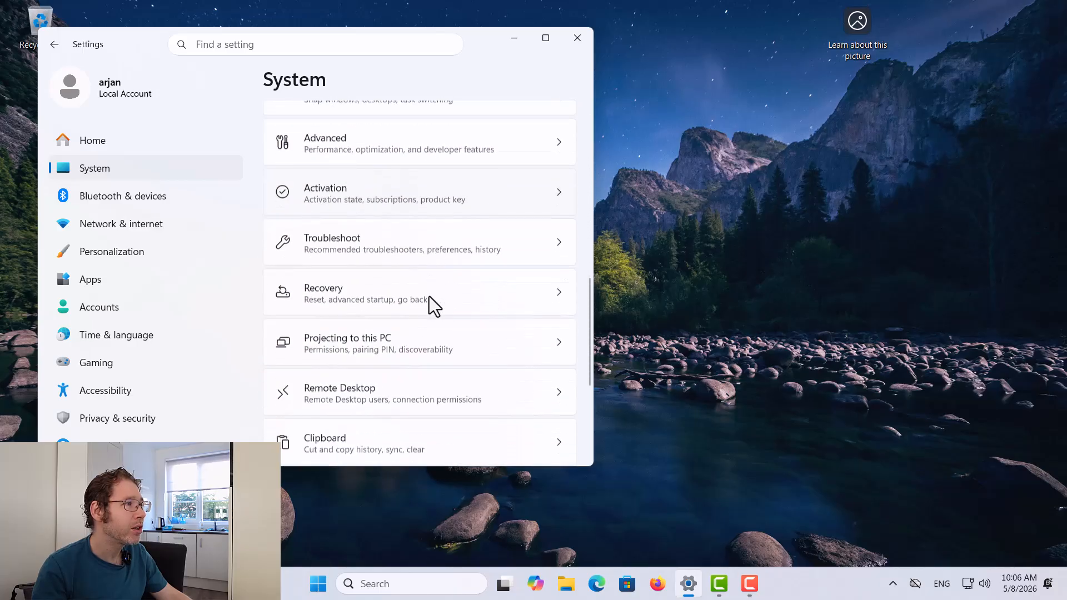
scroll(429, 297, "down", 2)
left_click(405, 338)
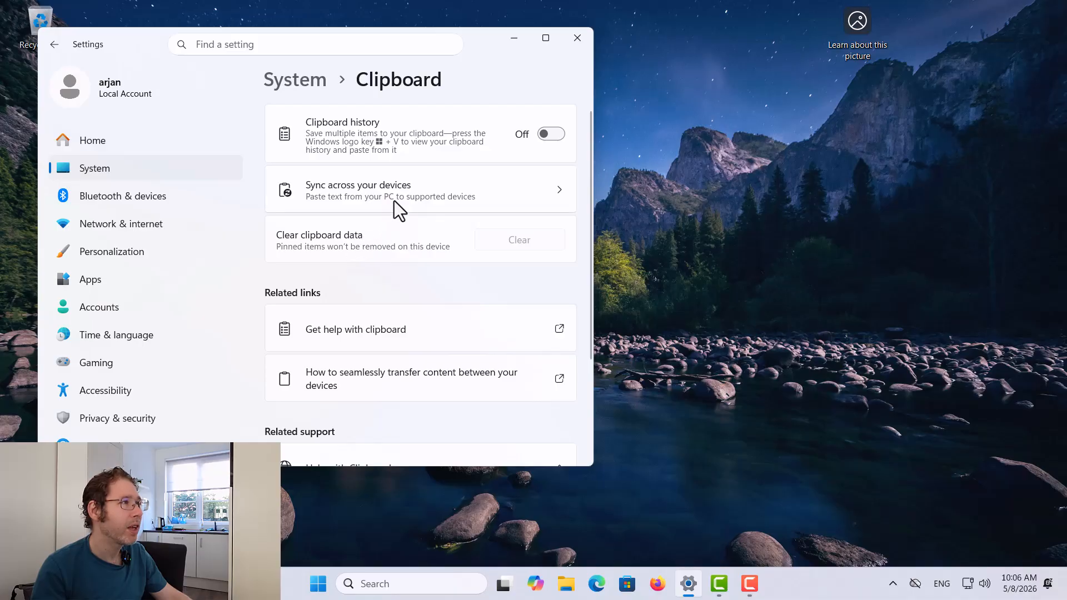
scroll(439, 234, "down", 3)
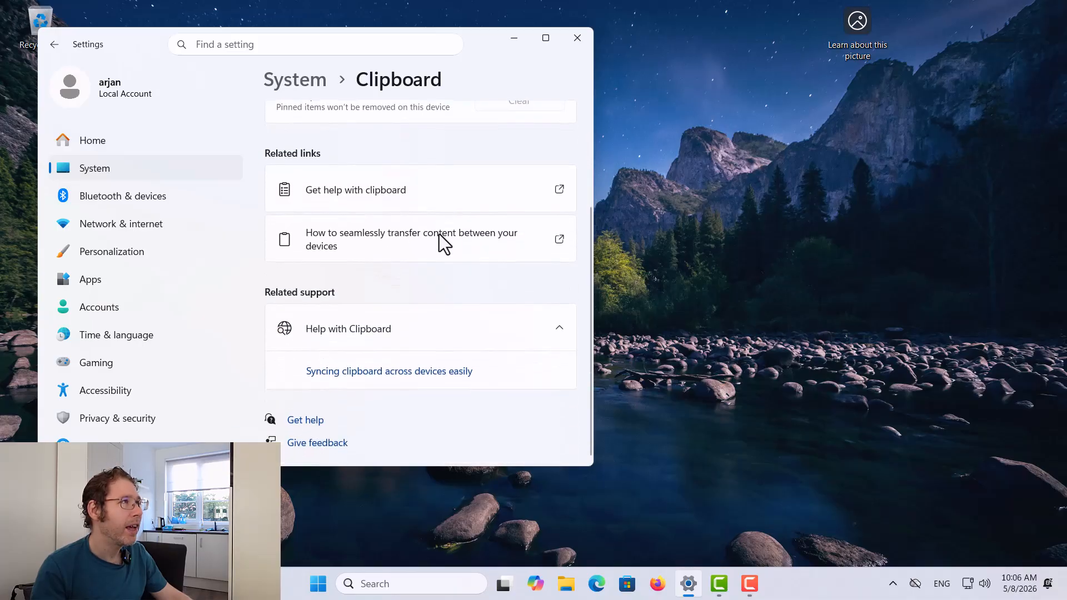
scroll(438, 234, "up", 3)
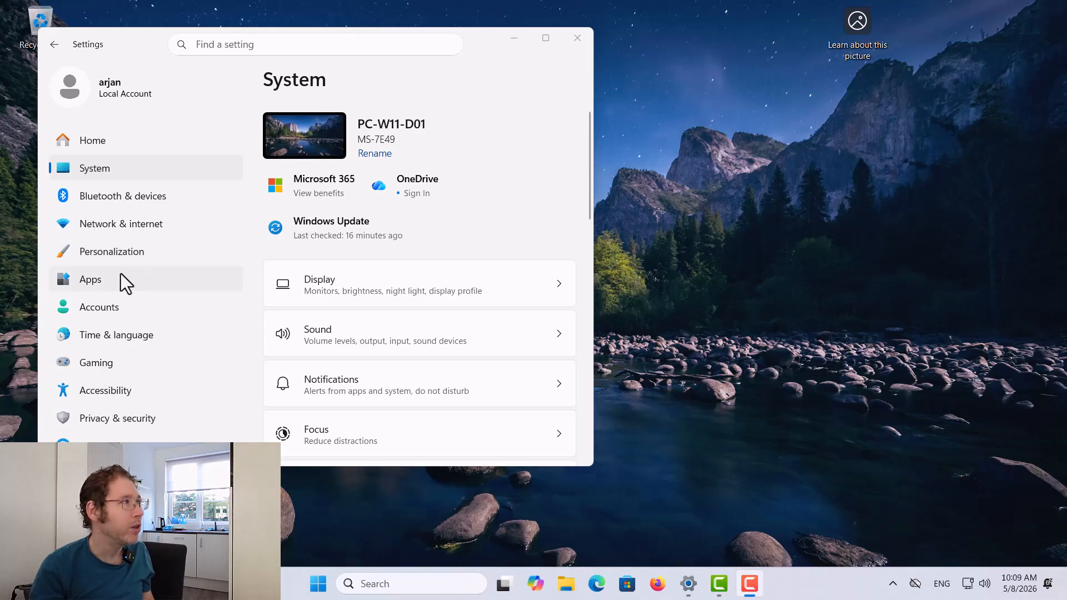
Go to Personalization > Taskbar and try the Widgets toggle, which ends up On
left_click(134, 252)
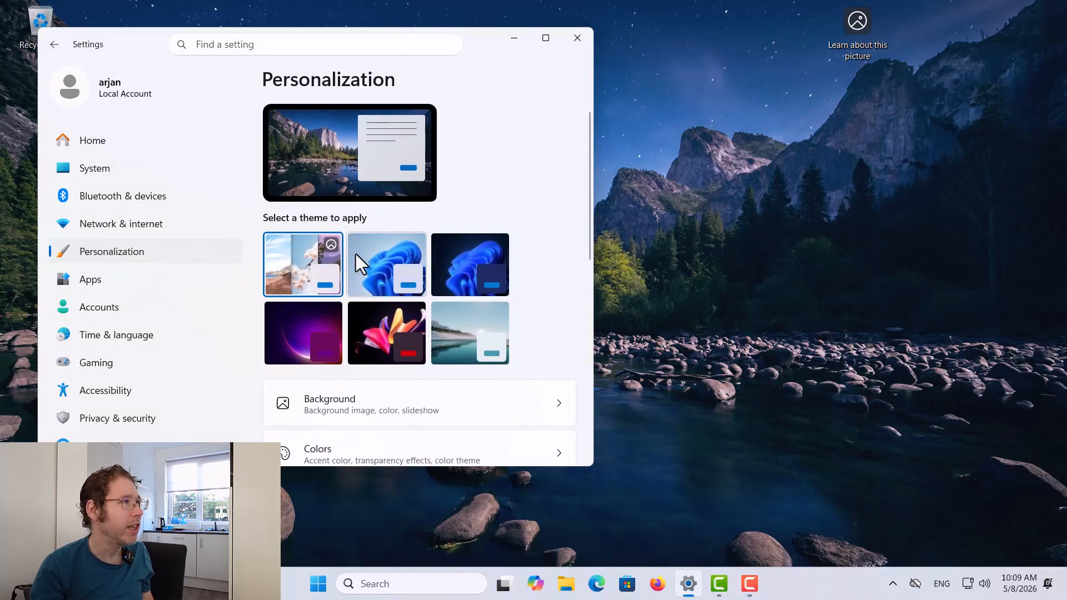
scroll(412, 253, "down", 6)
scroll(411, 254, "down", 2)
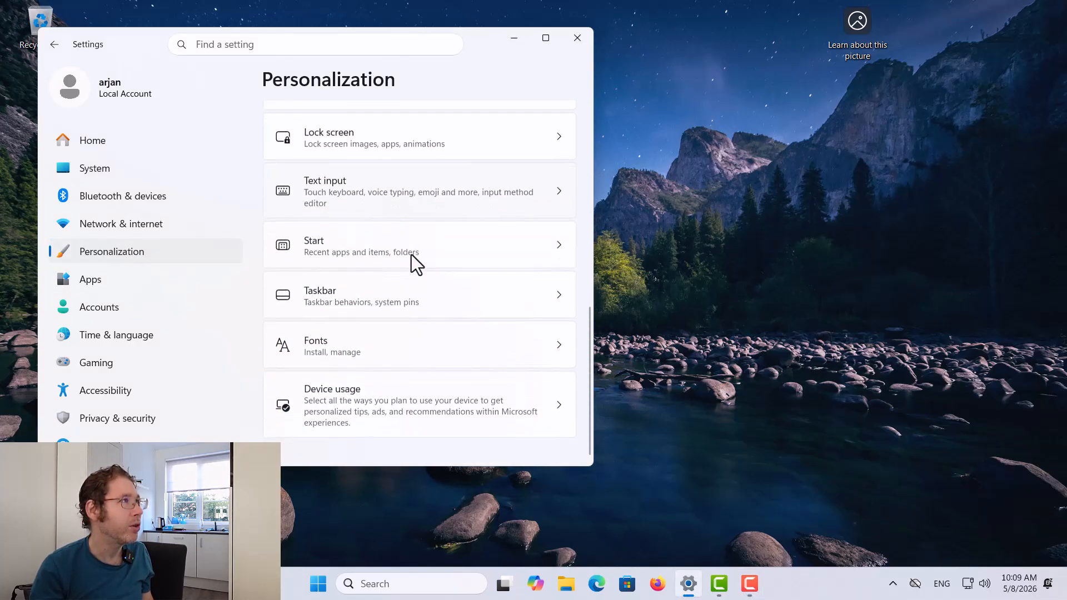
scroll(403, 263, "up", 1)
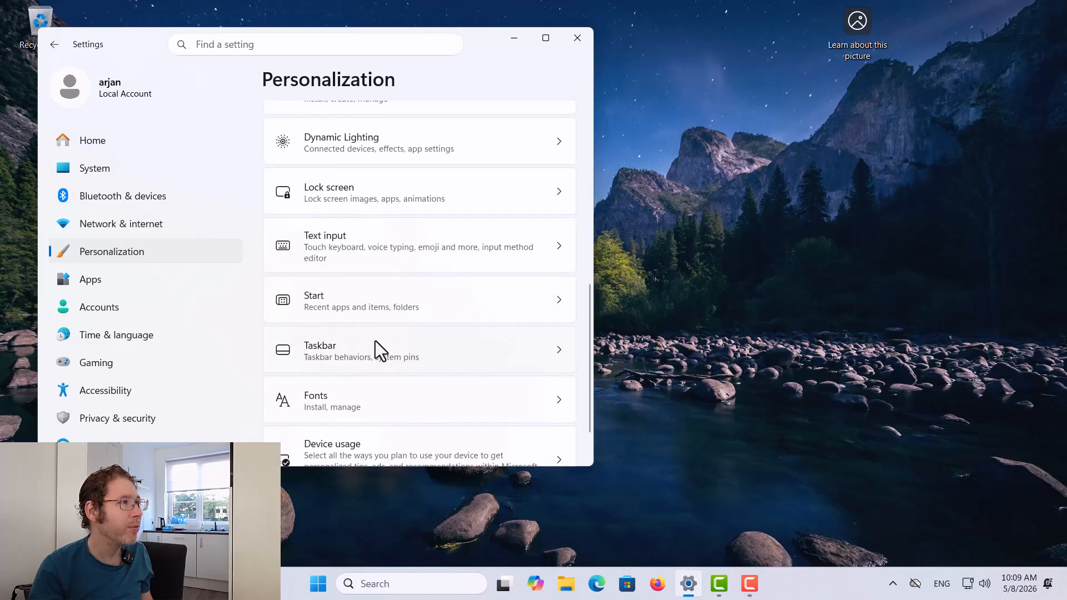
left_click(382, 356)
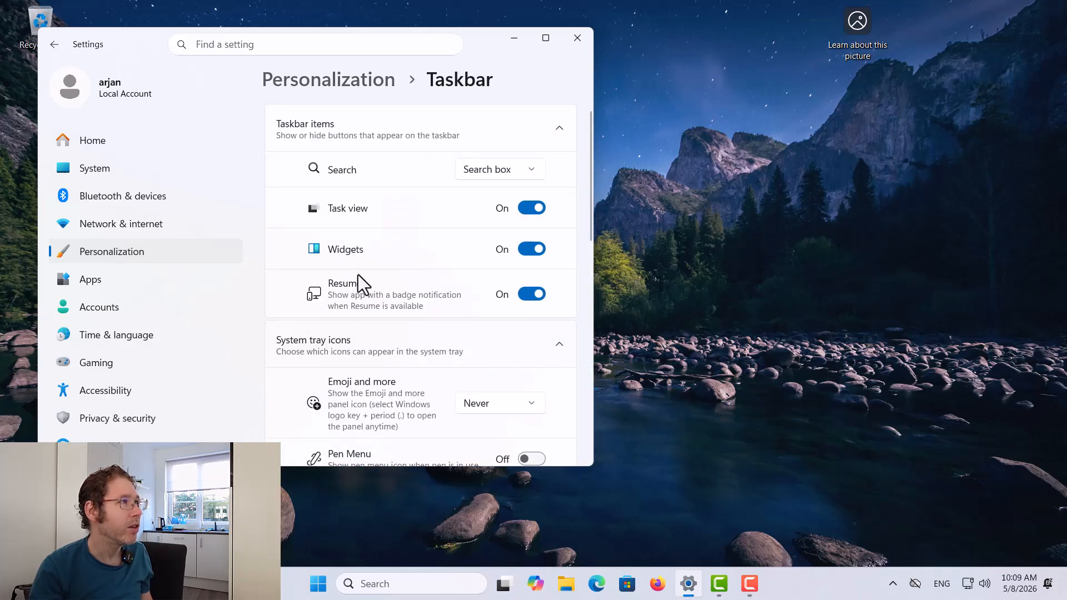
left_click(535, 256)
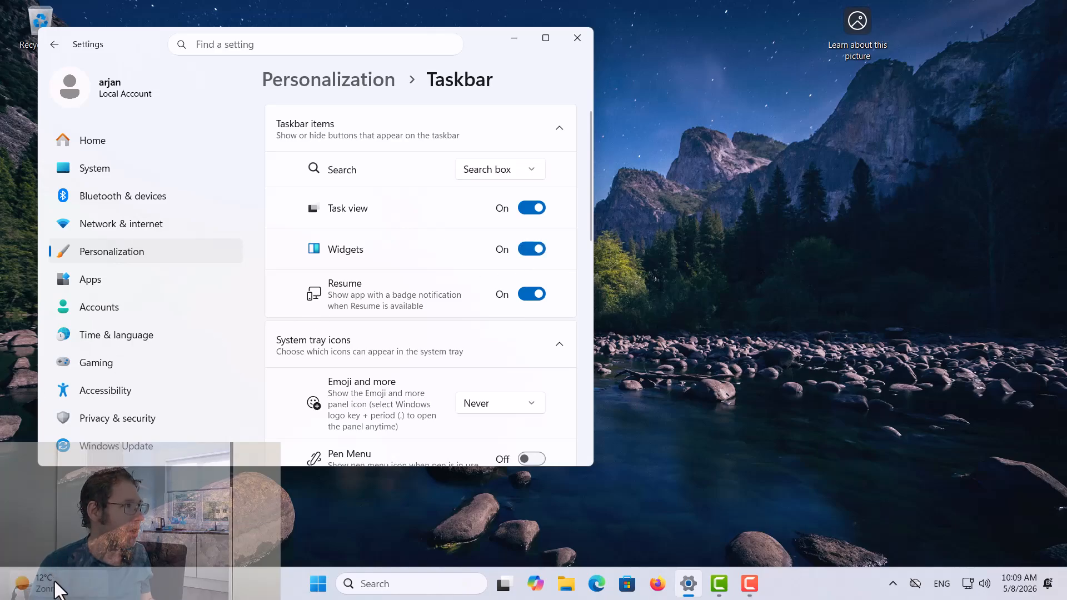
Preview the Widgets board from the taskbar weather button, close it, then switch Widgets to Off
left_click(55, 588)
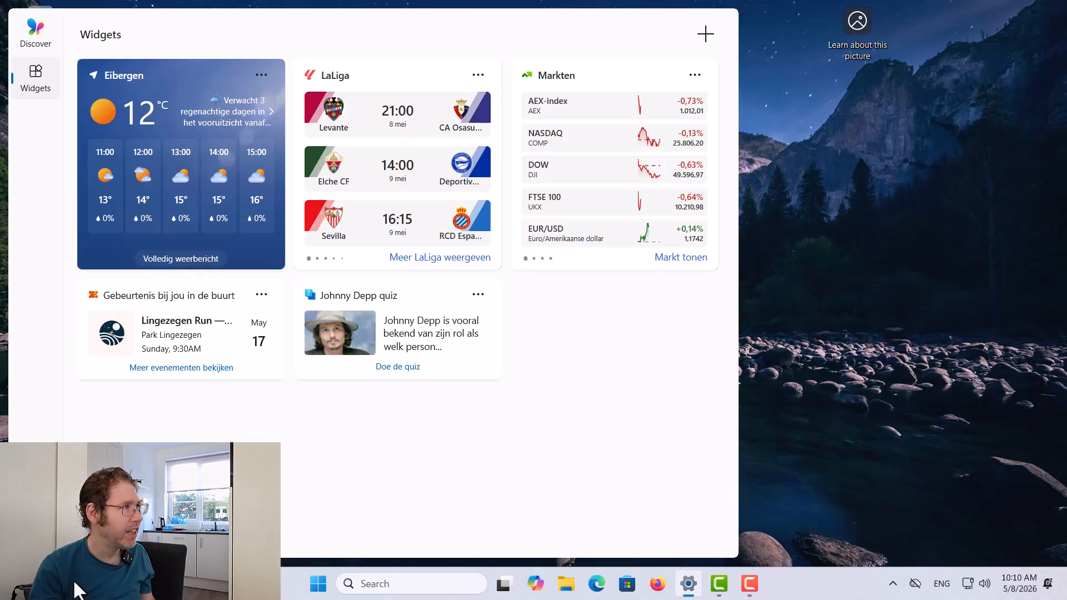
left_click(136, 572)
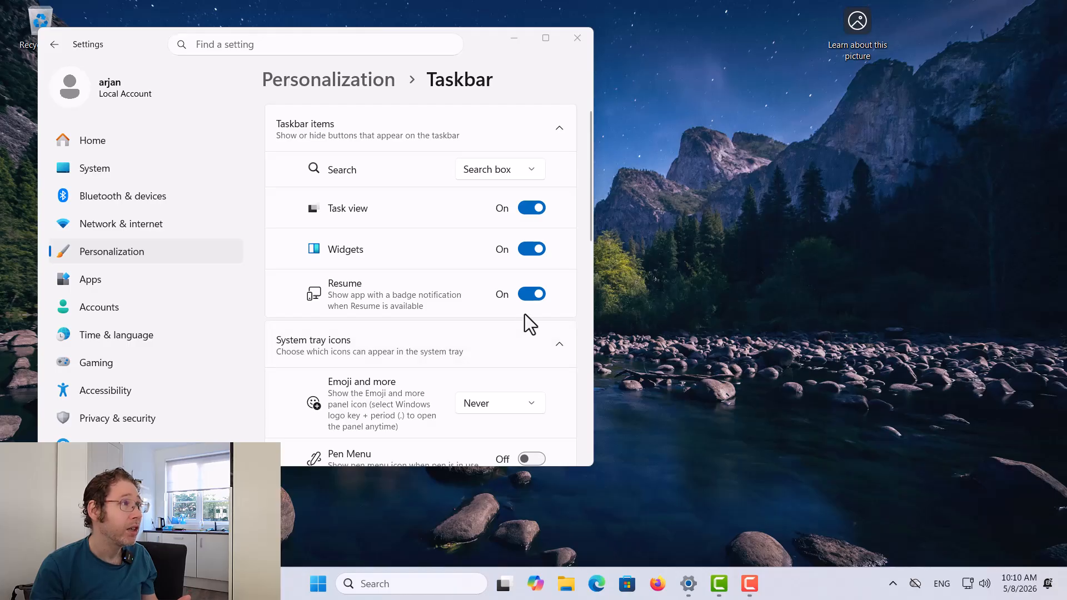
left_click(527, 250)
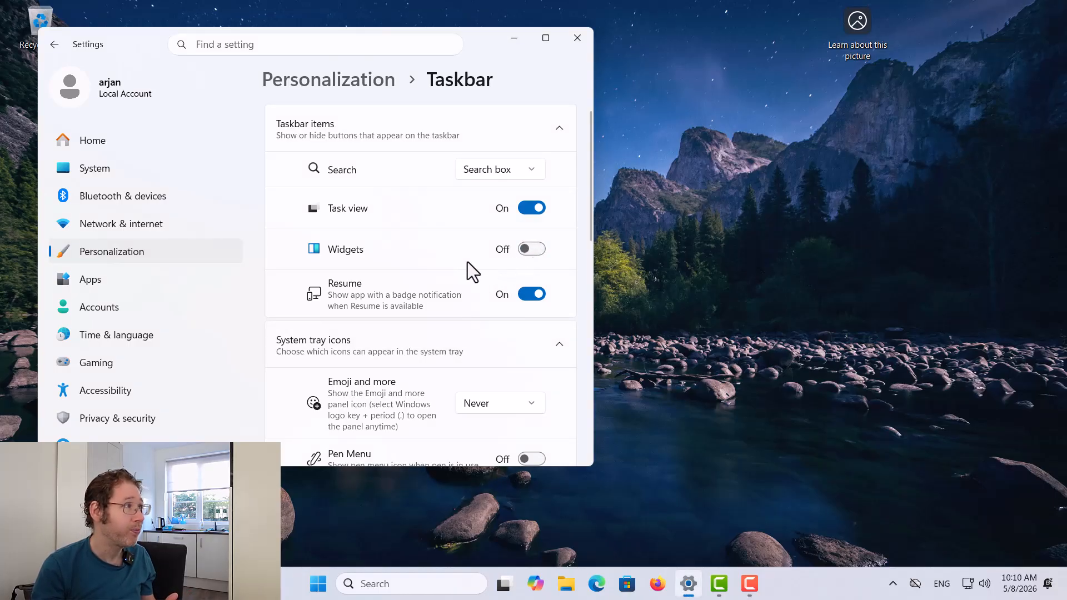